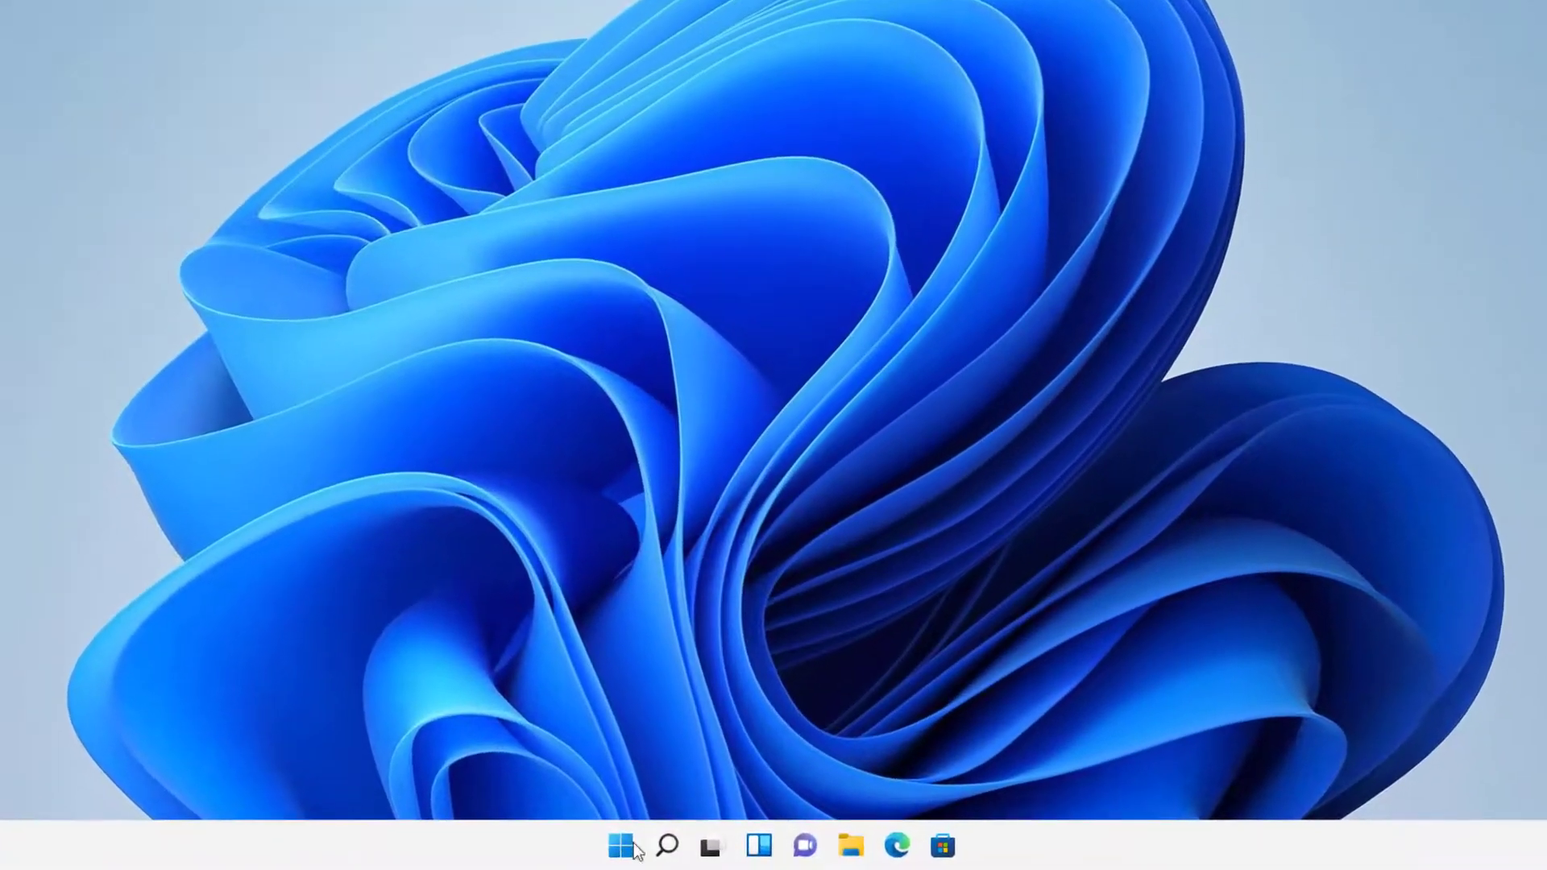
# - Open Apps & features from the Start right-click menu, then search Windows for 'control'
pyautogui.click(622, 848)
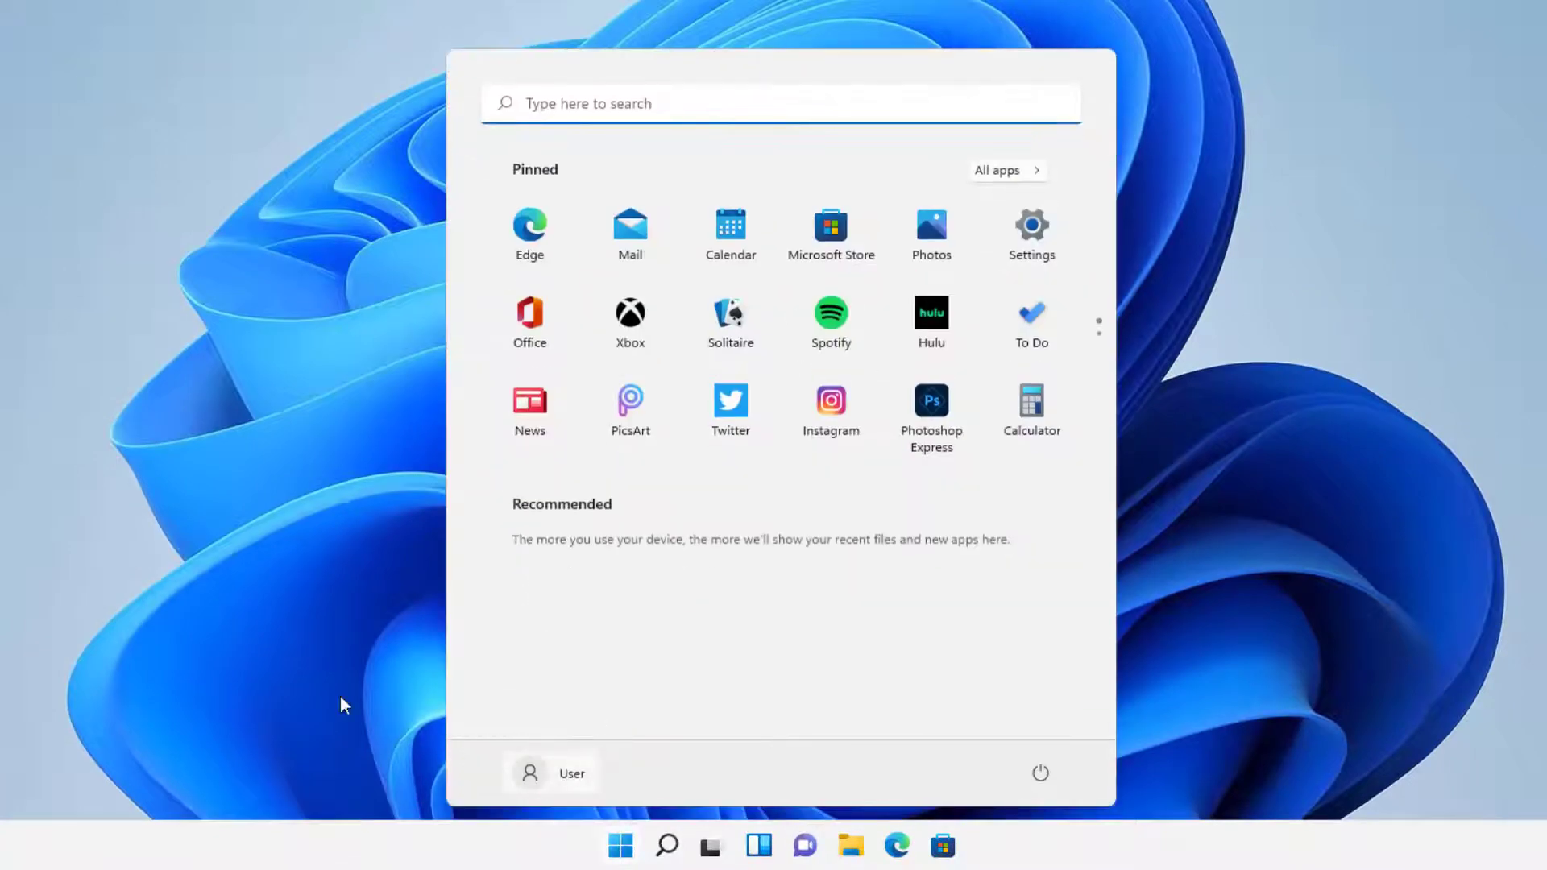
pyautogui.click(592, 844)
pyautogui.rightClick(620, 846)
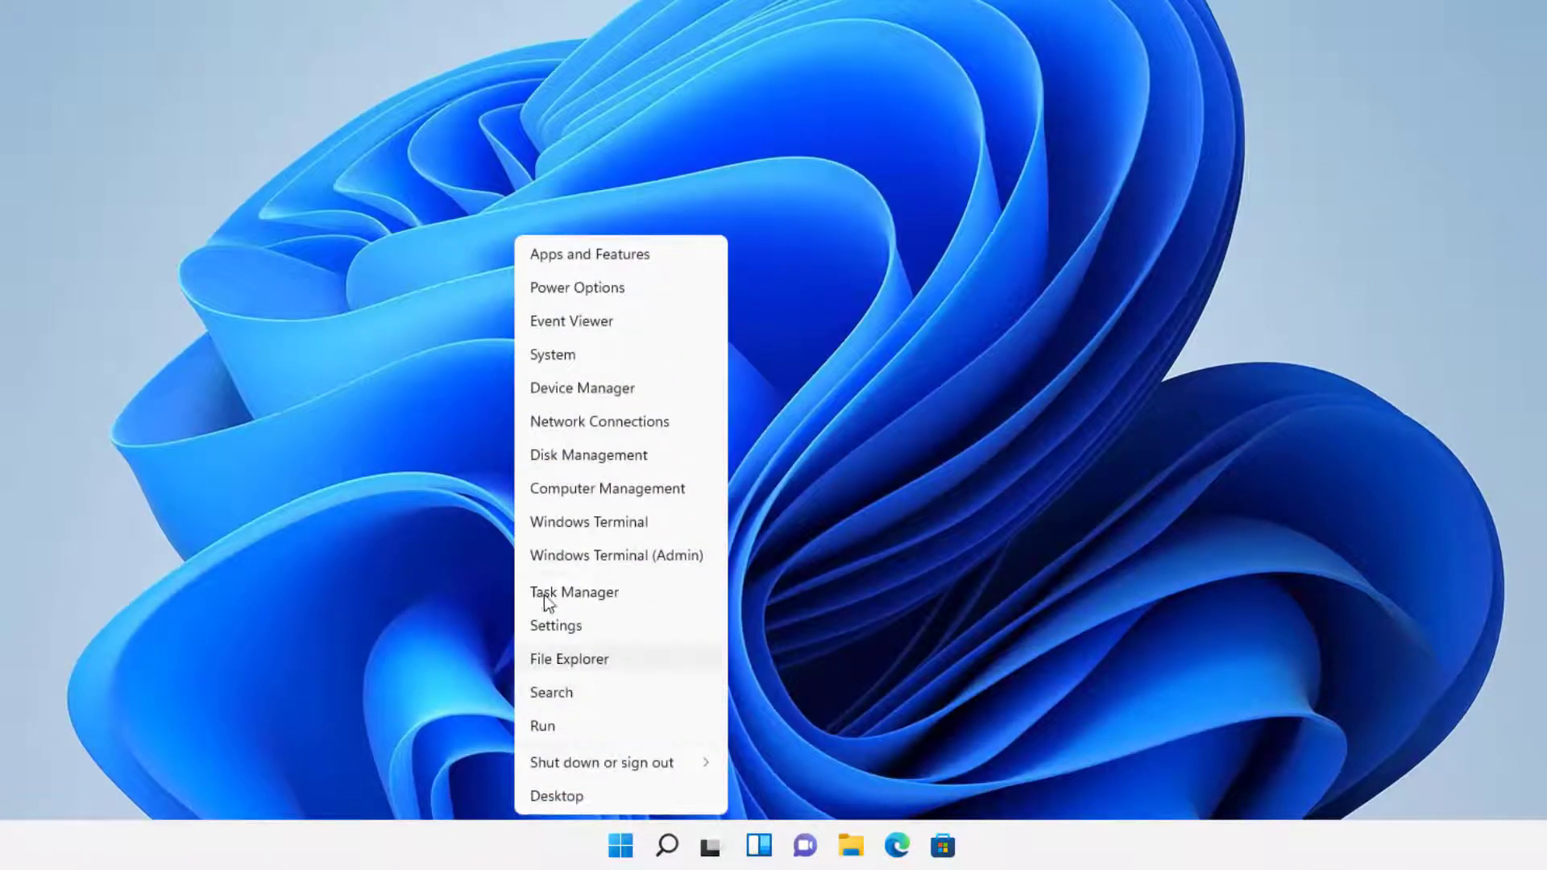
pyautogui.click(583, 261)
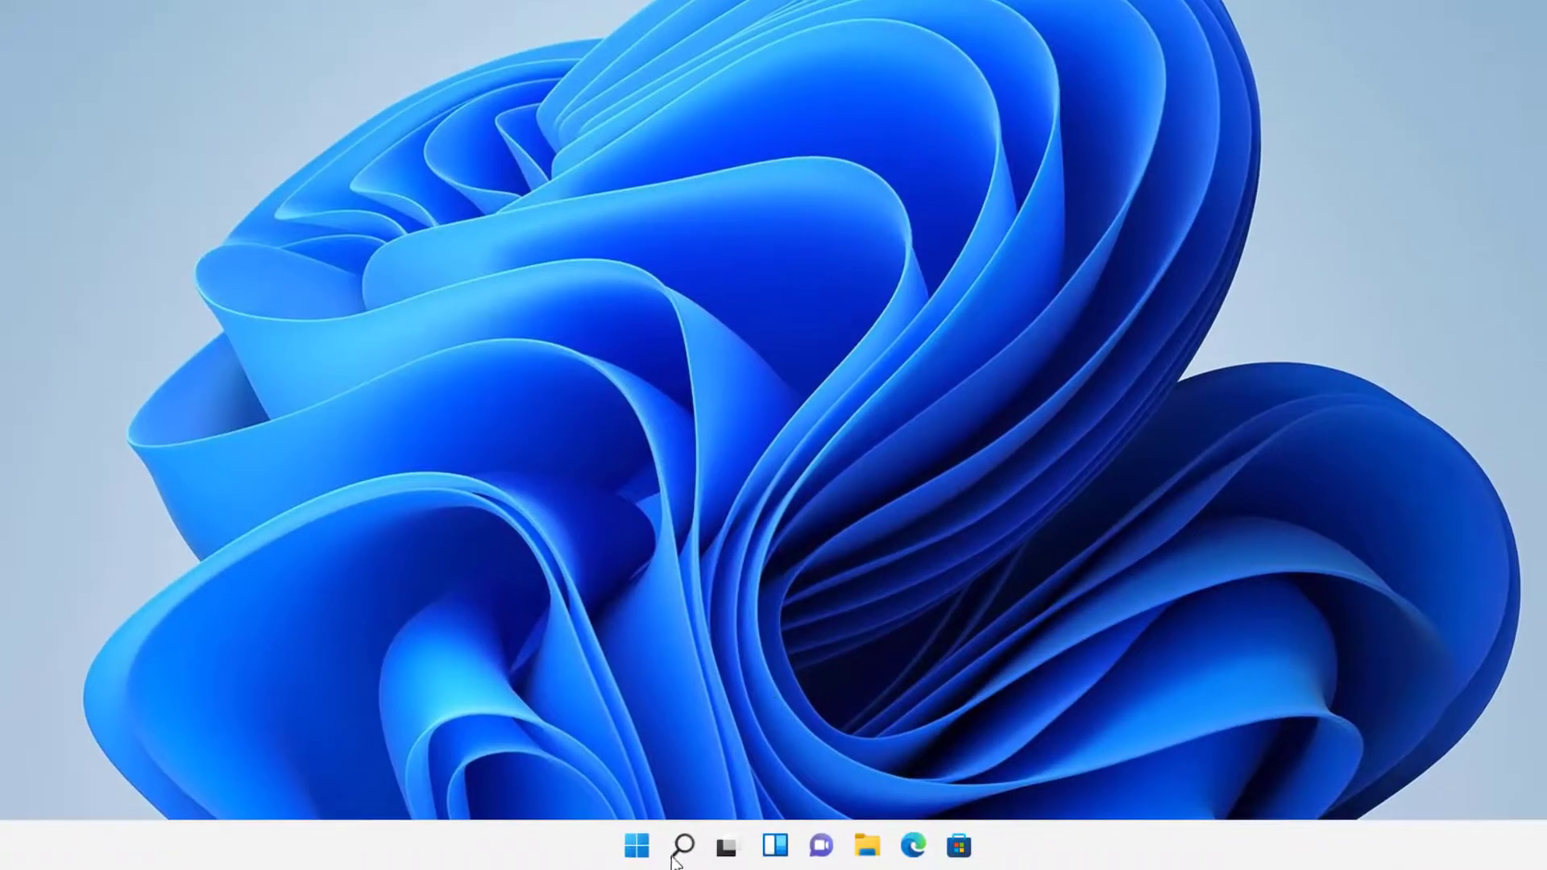
pyautogui.click(682, 846)
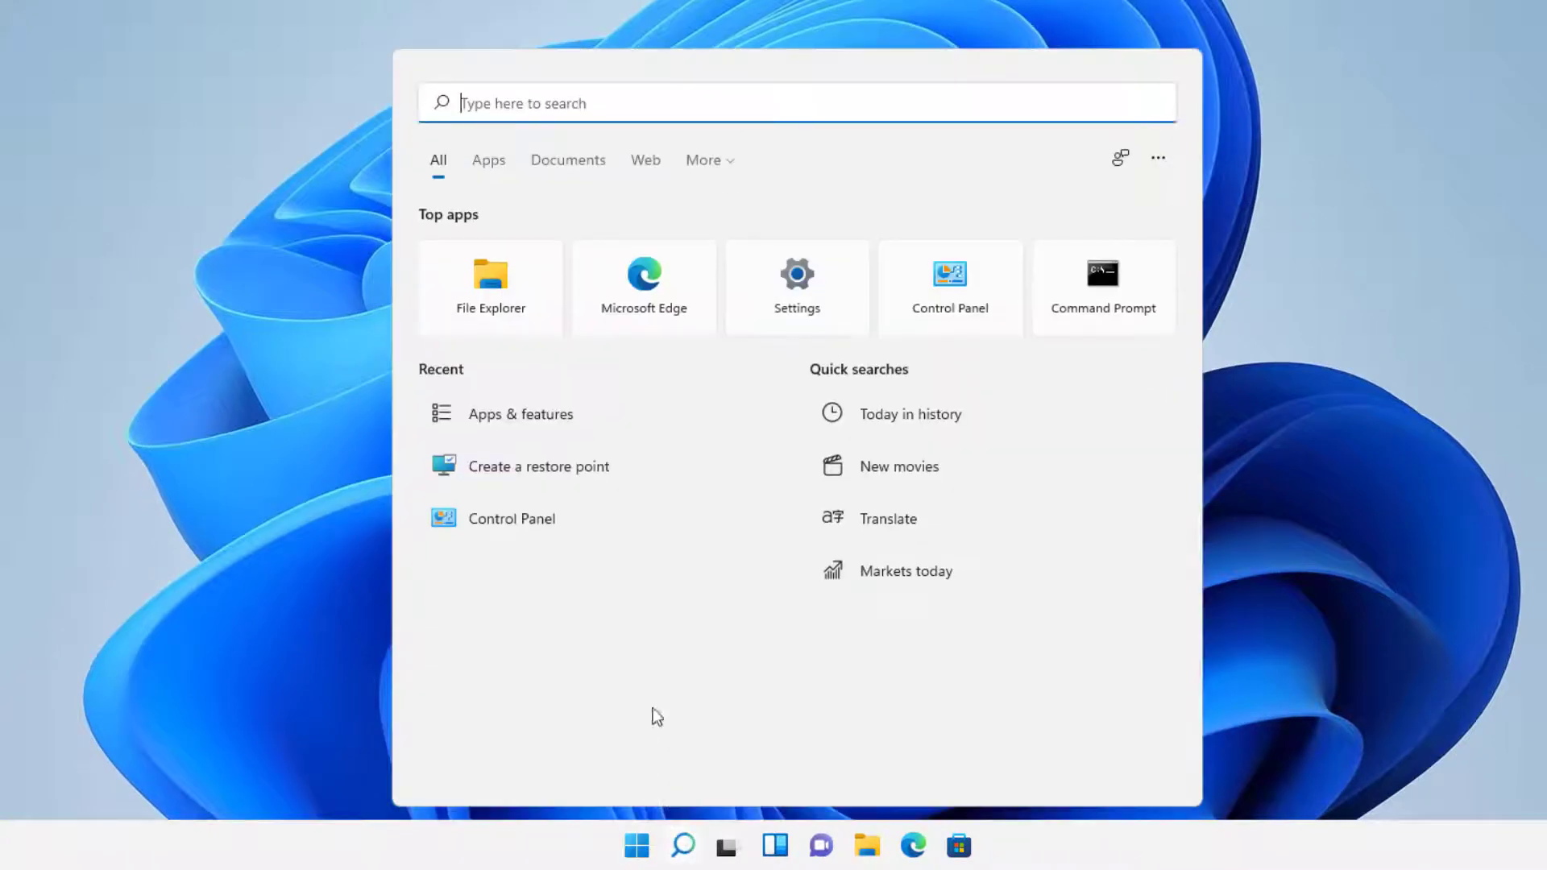
pyautogui.write('control')
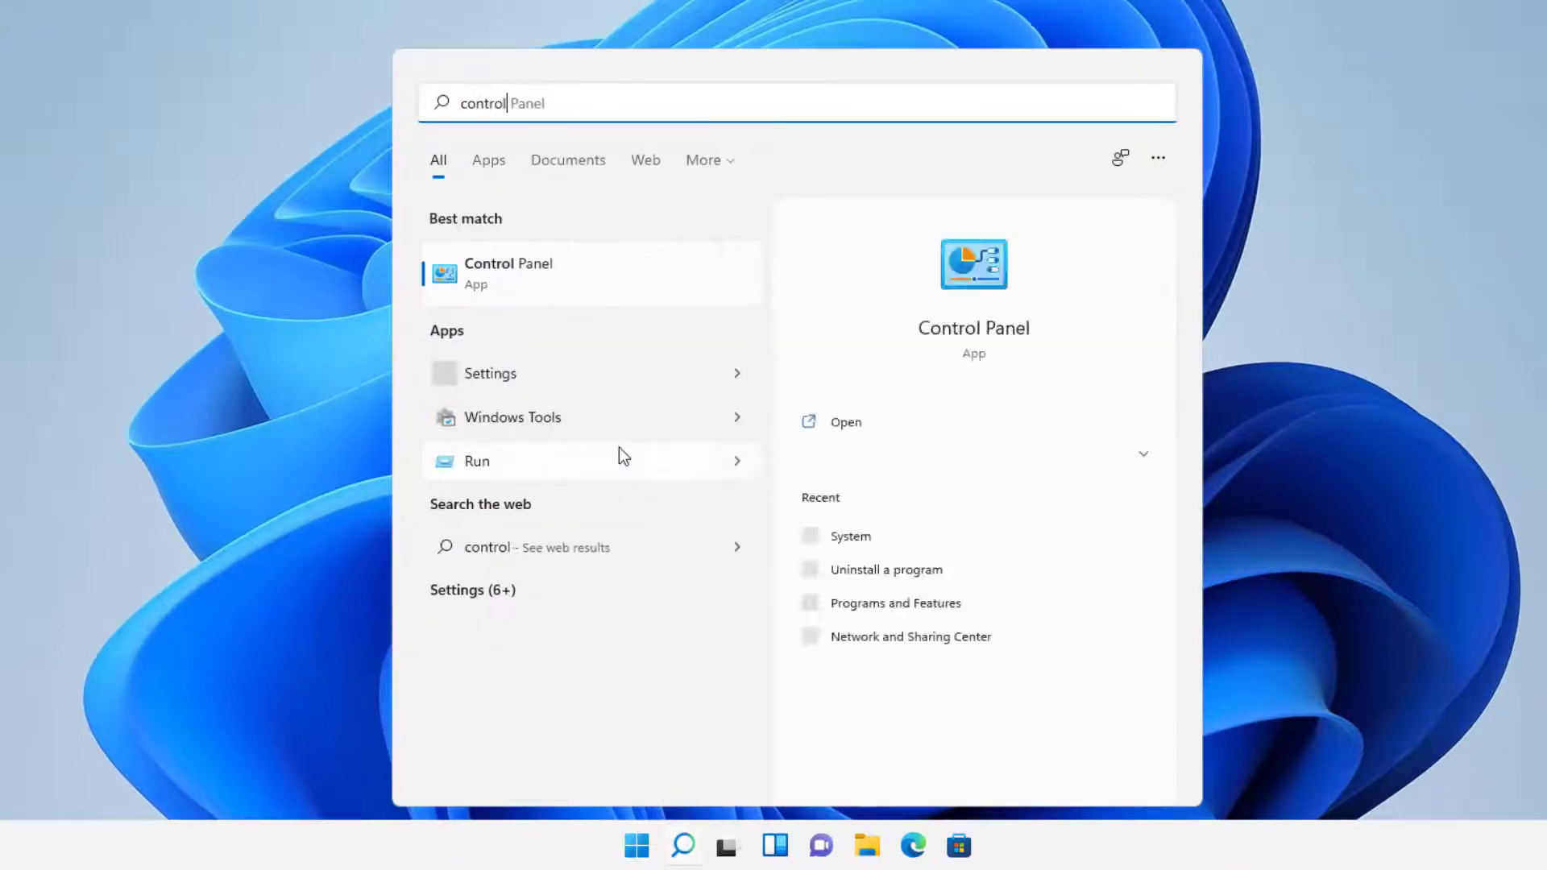
# - Open Control Panel in Category view, visit Programs and Features, then return to the Programs page
pyautogui.click(563, 273)
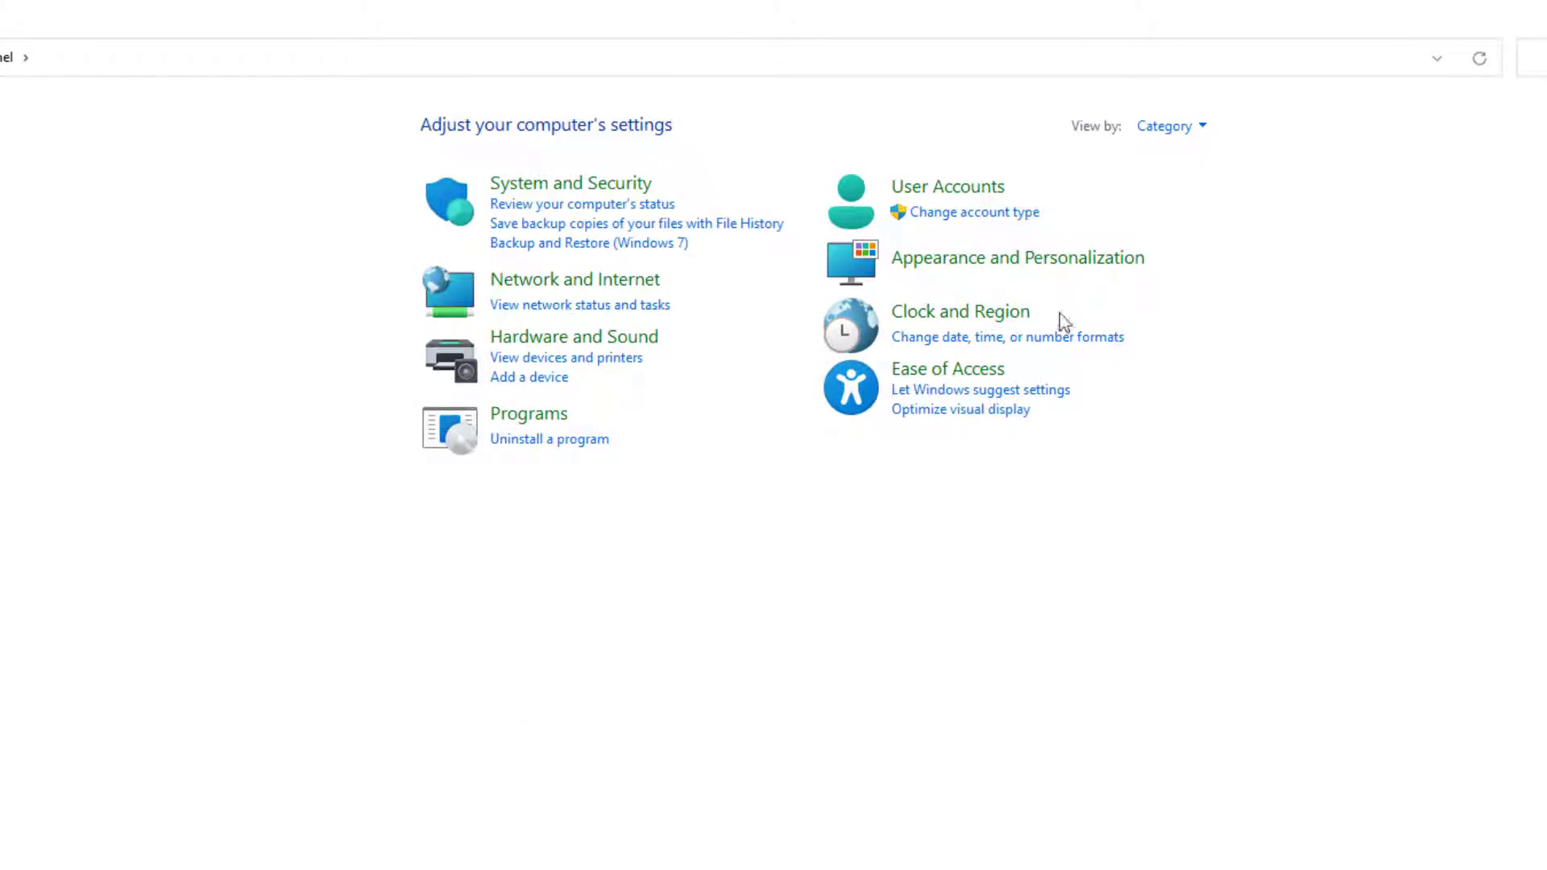
pyautogui.click(1166, 128)
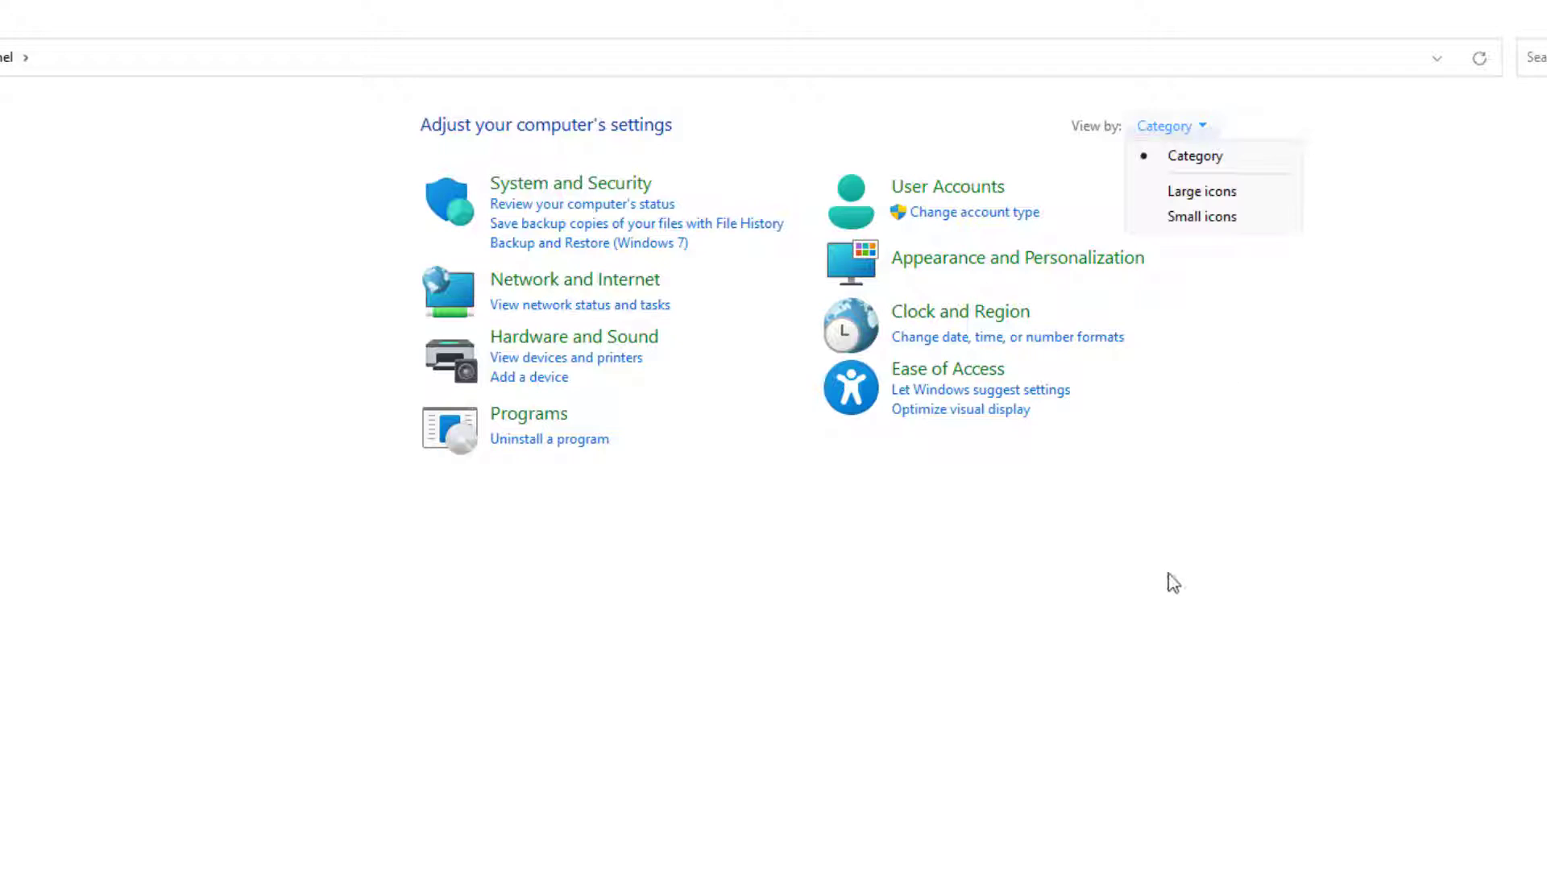
pyautogui.click(940, 567)
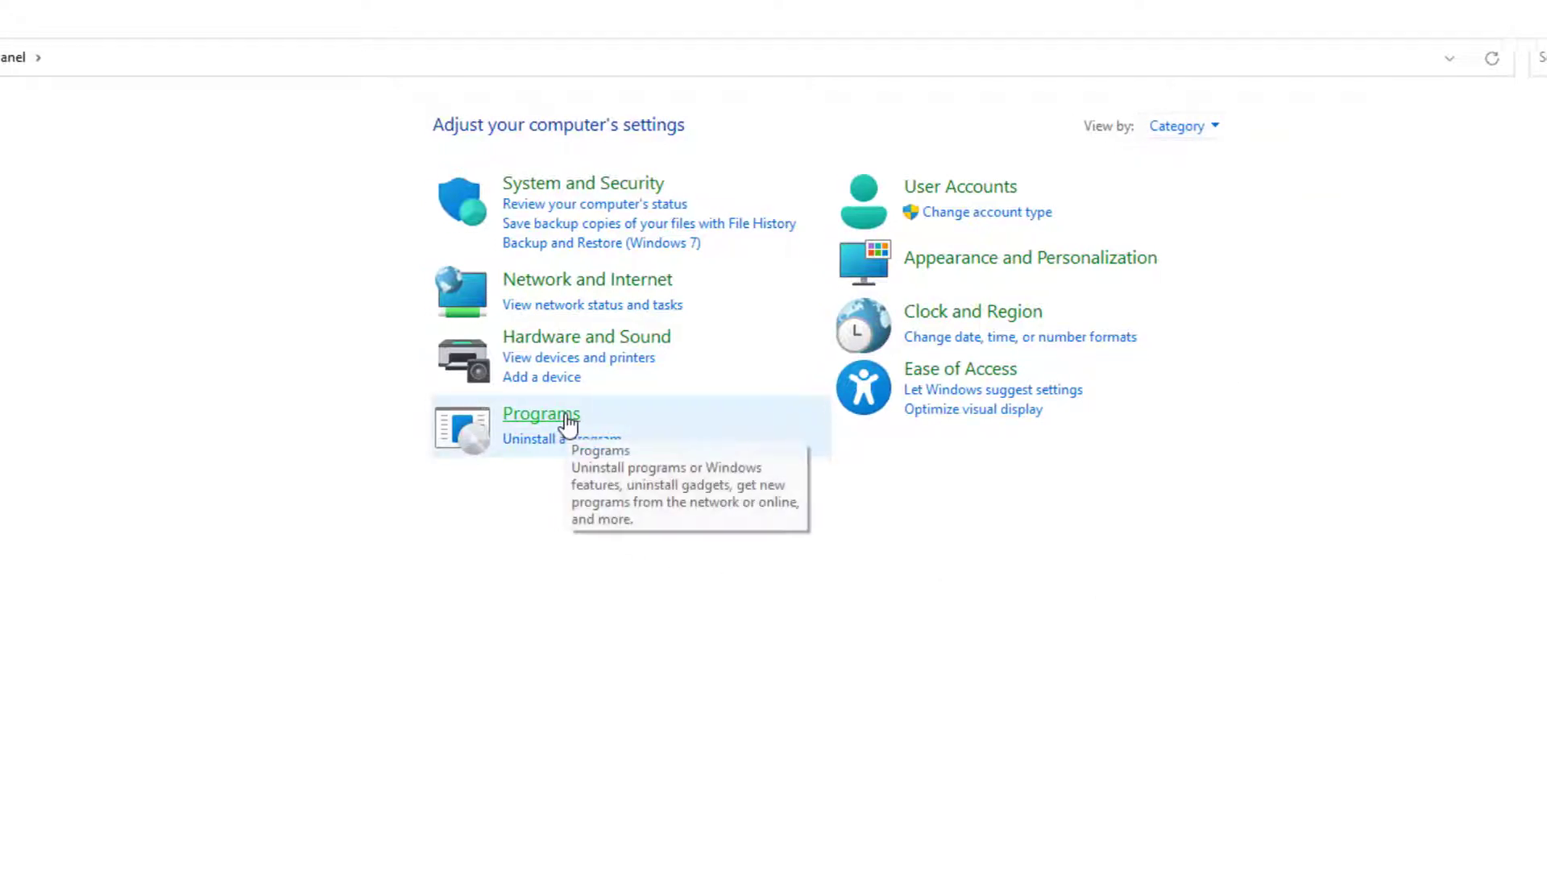
pyautogui.click(554, 416)
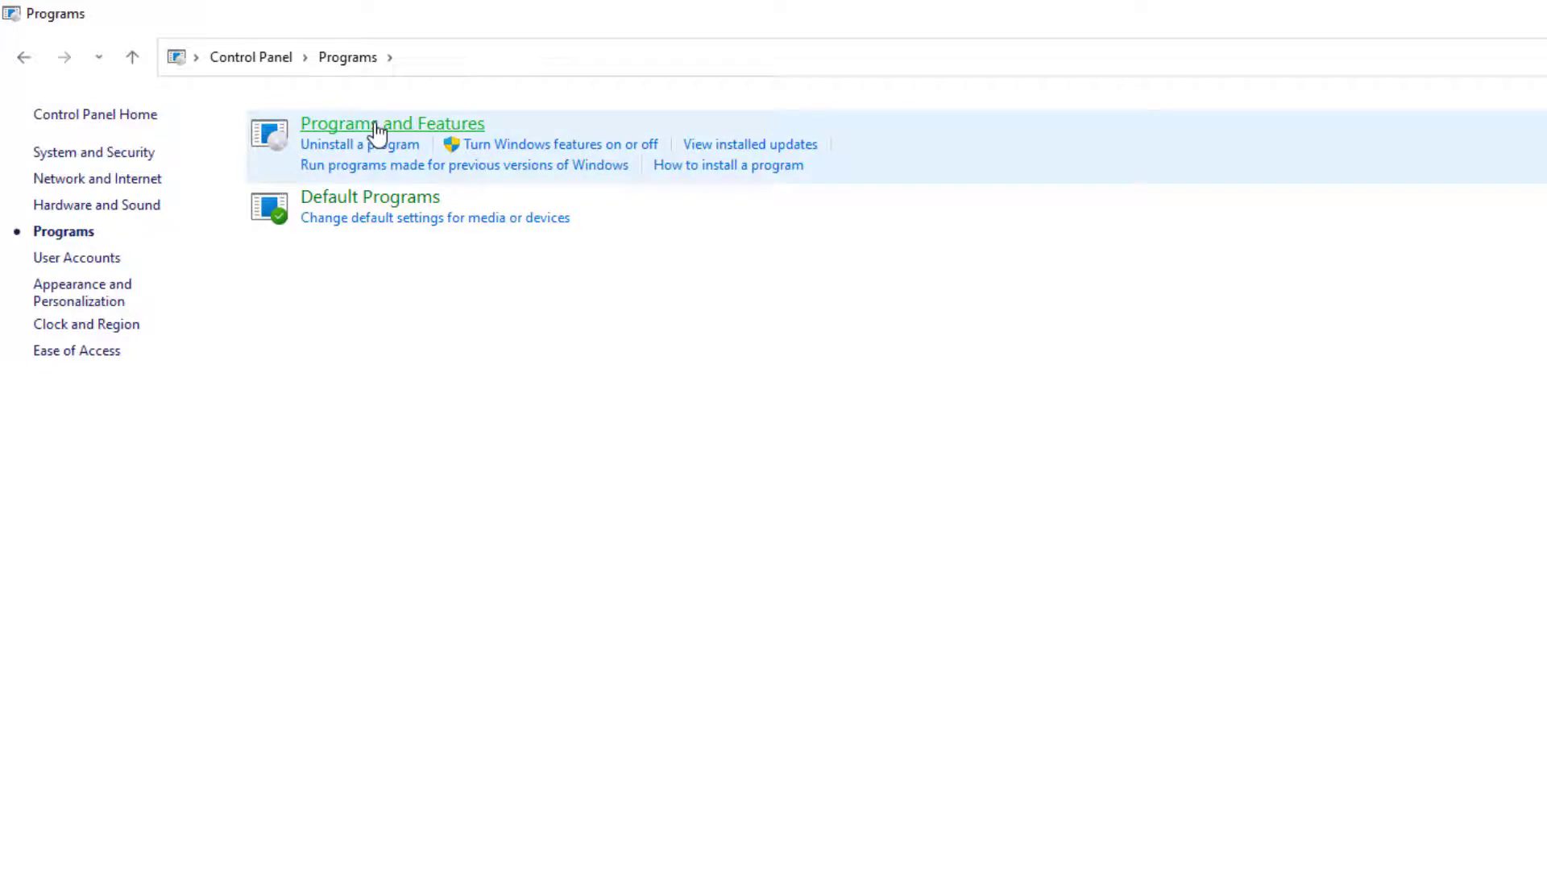
pyautogui.click(377, 127)
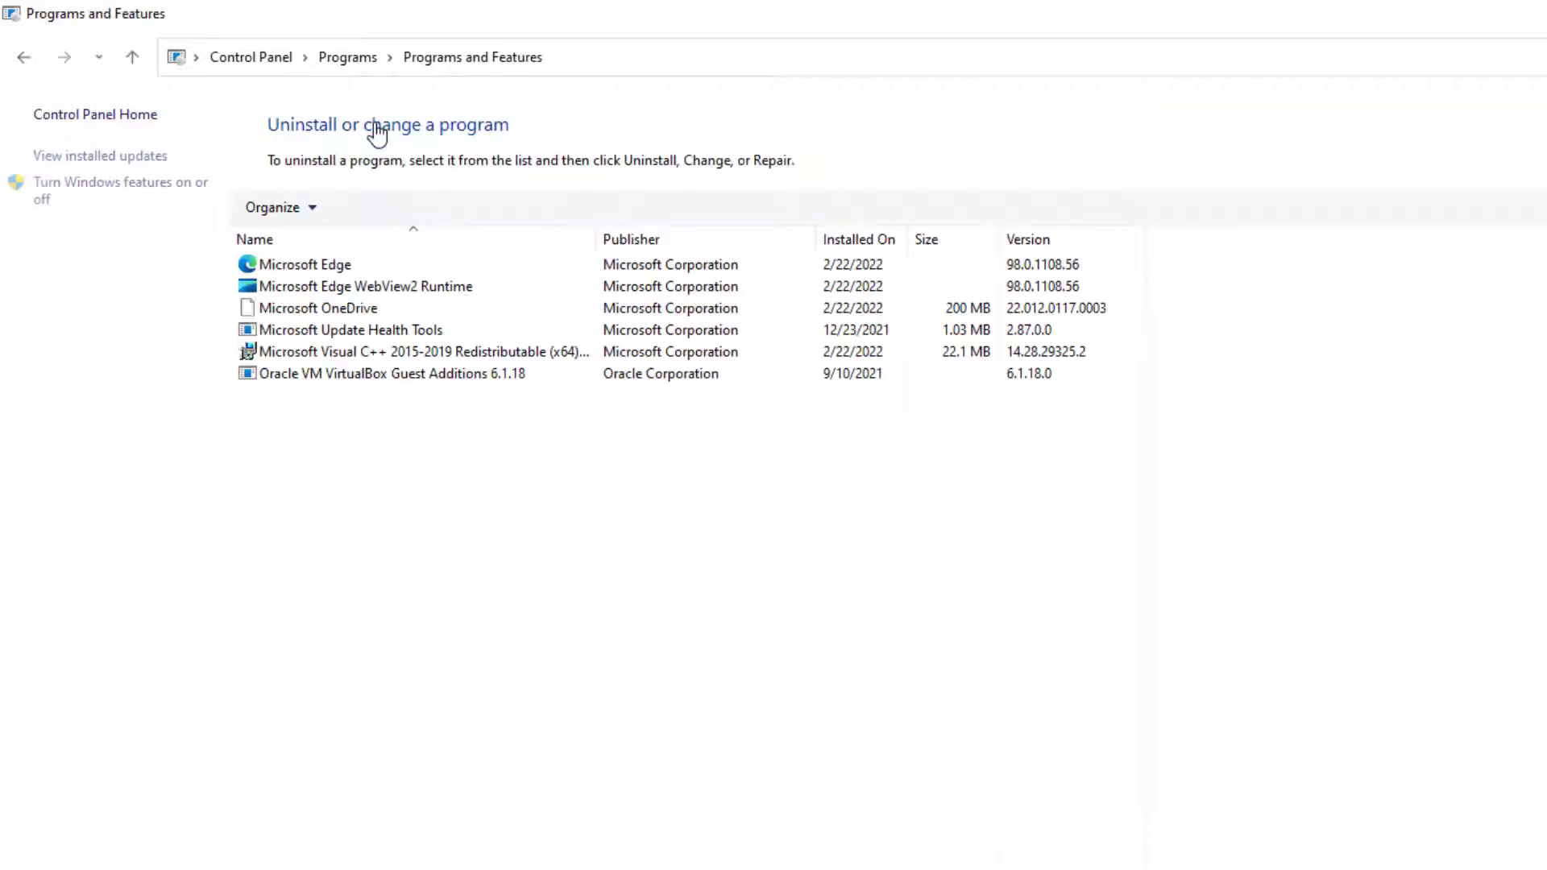
pyautogui.click(21, 68)
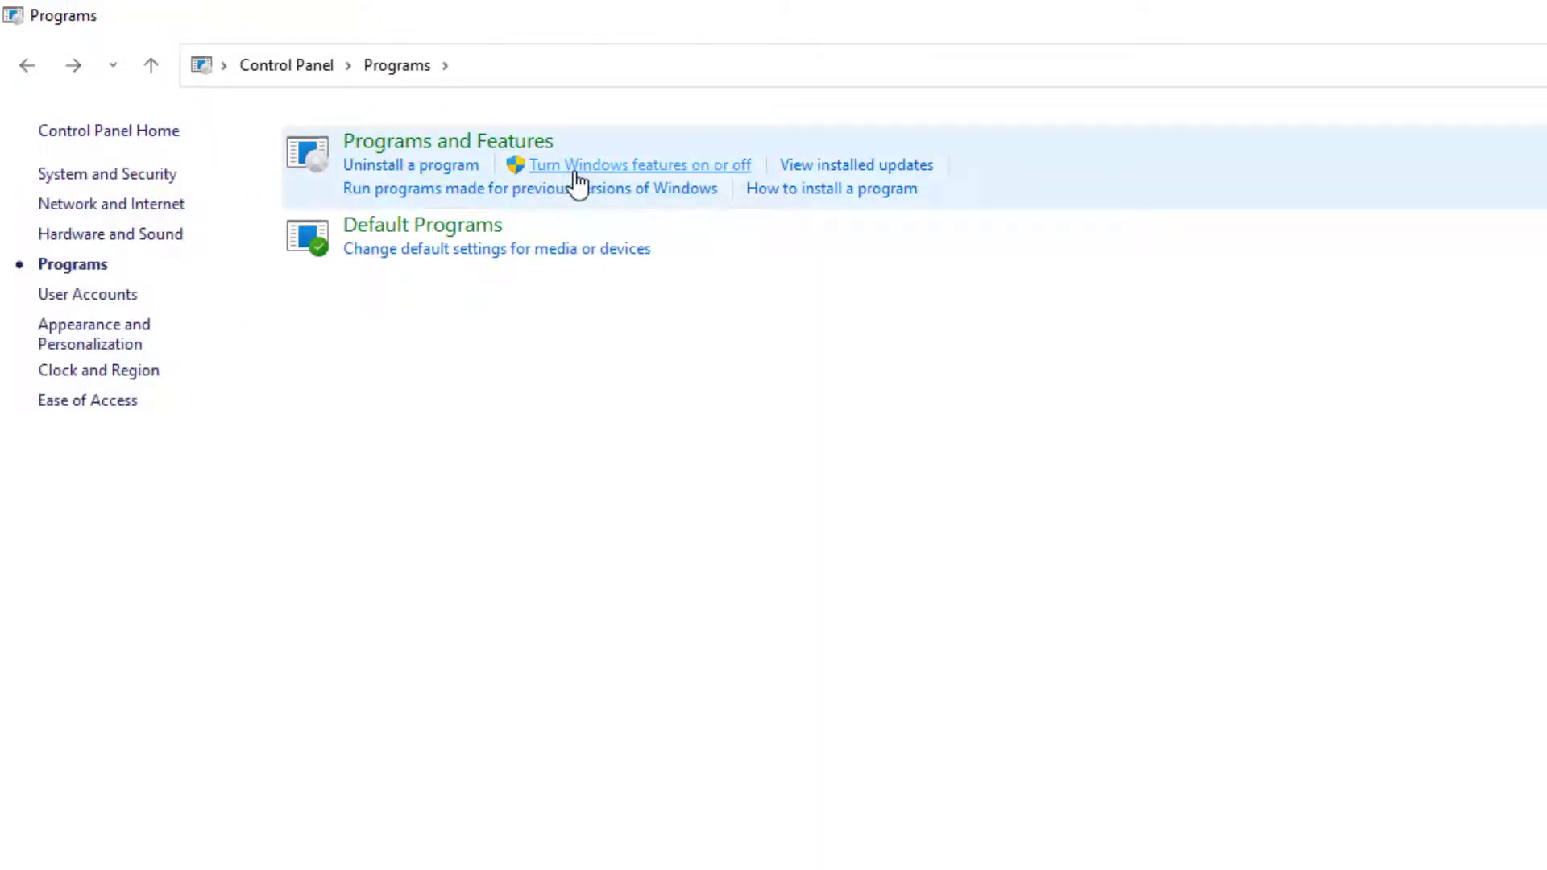
pyautogui.click(513, 166)
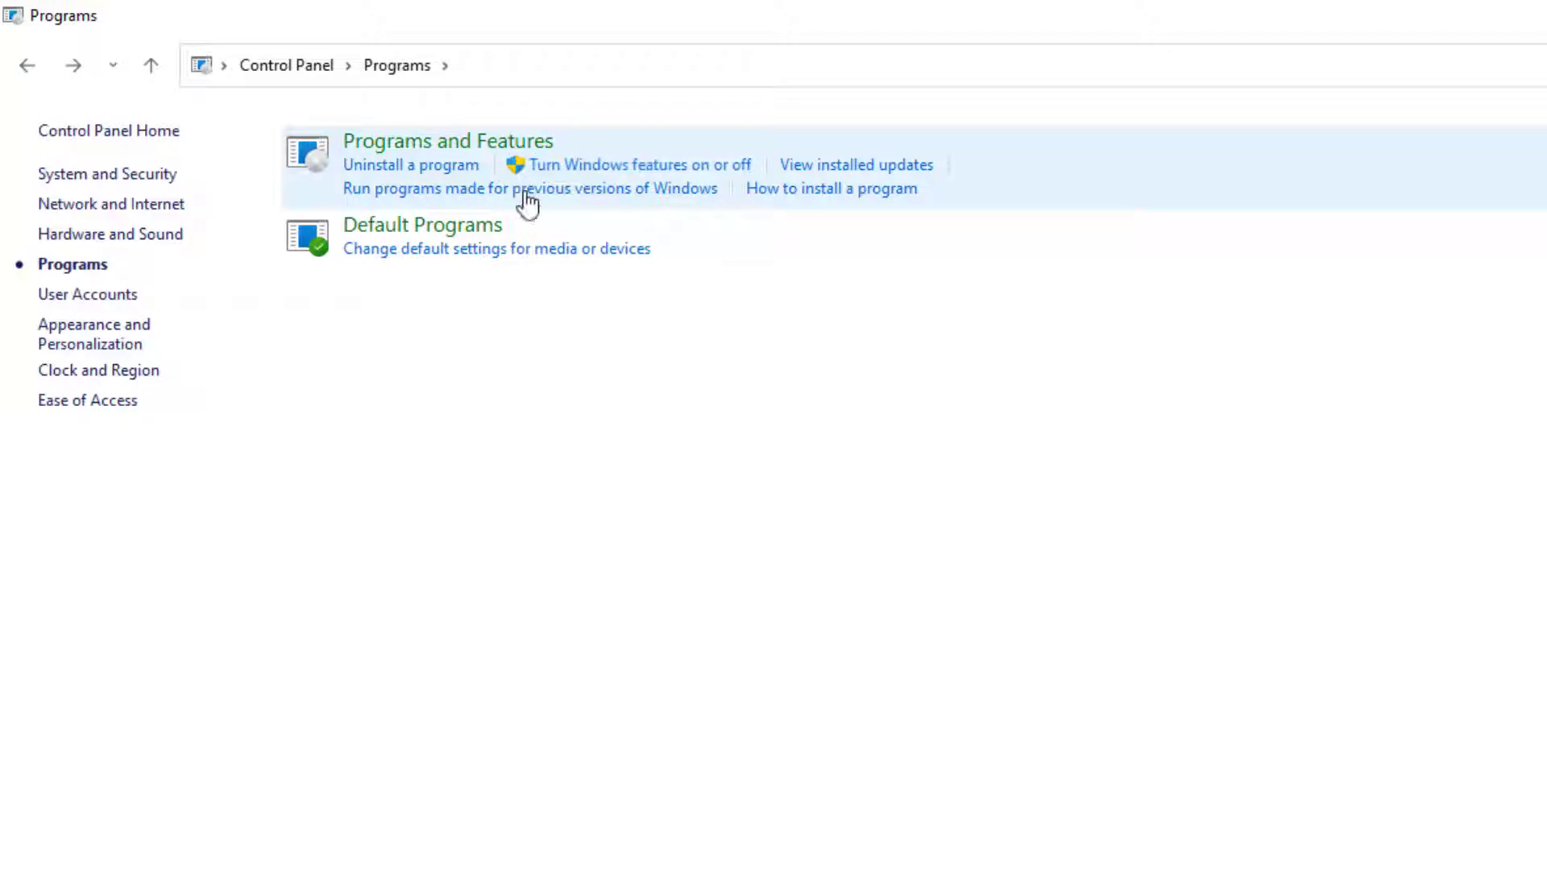
# - Search 'turn fea' and open Turn Windows features on or off, closing and reopening the dialog
pyautogui.press('super+s')
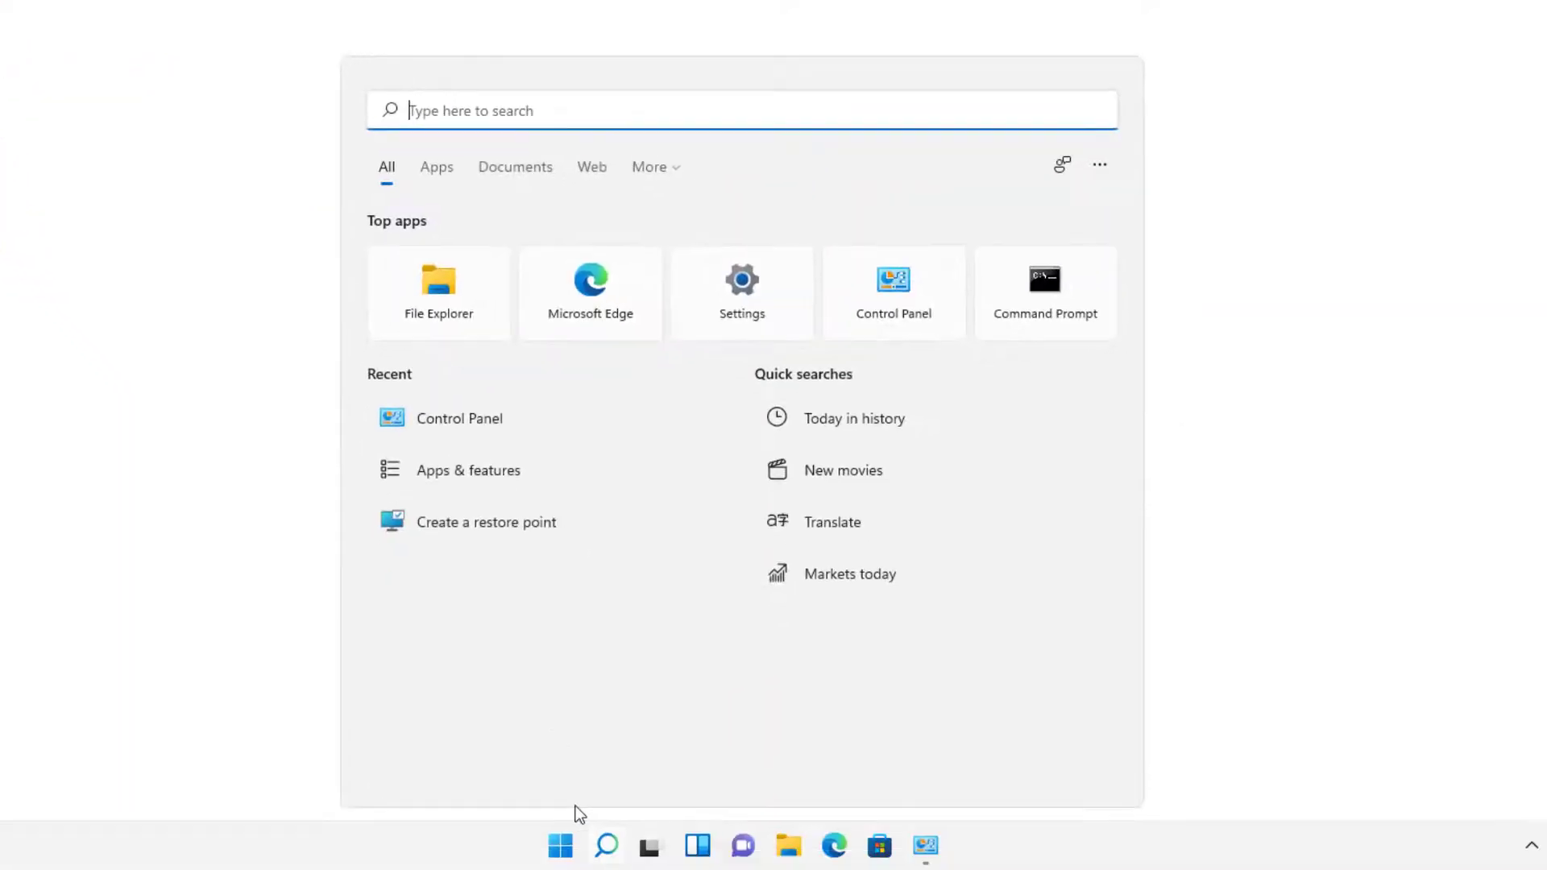
pyautogui.write('turn fea')
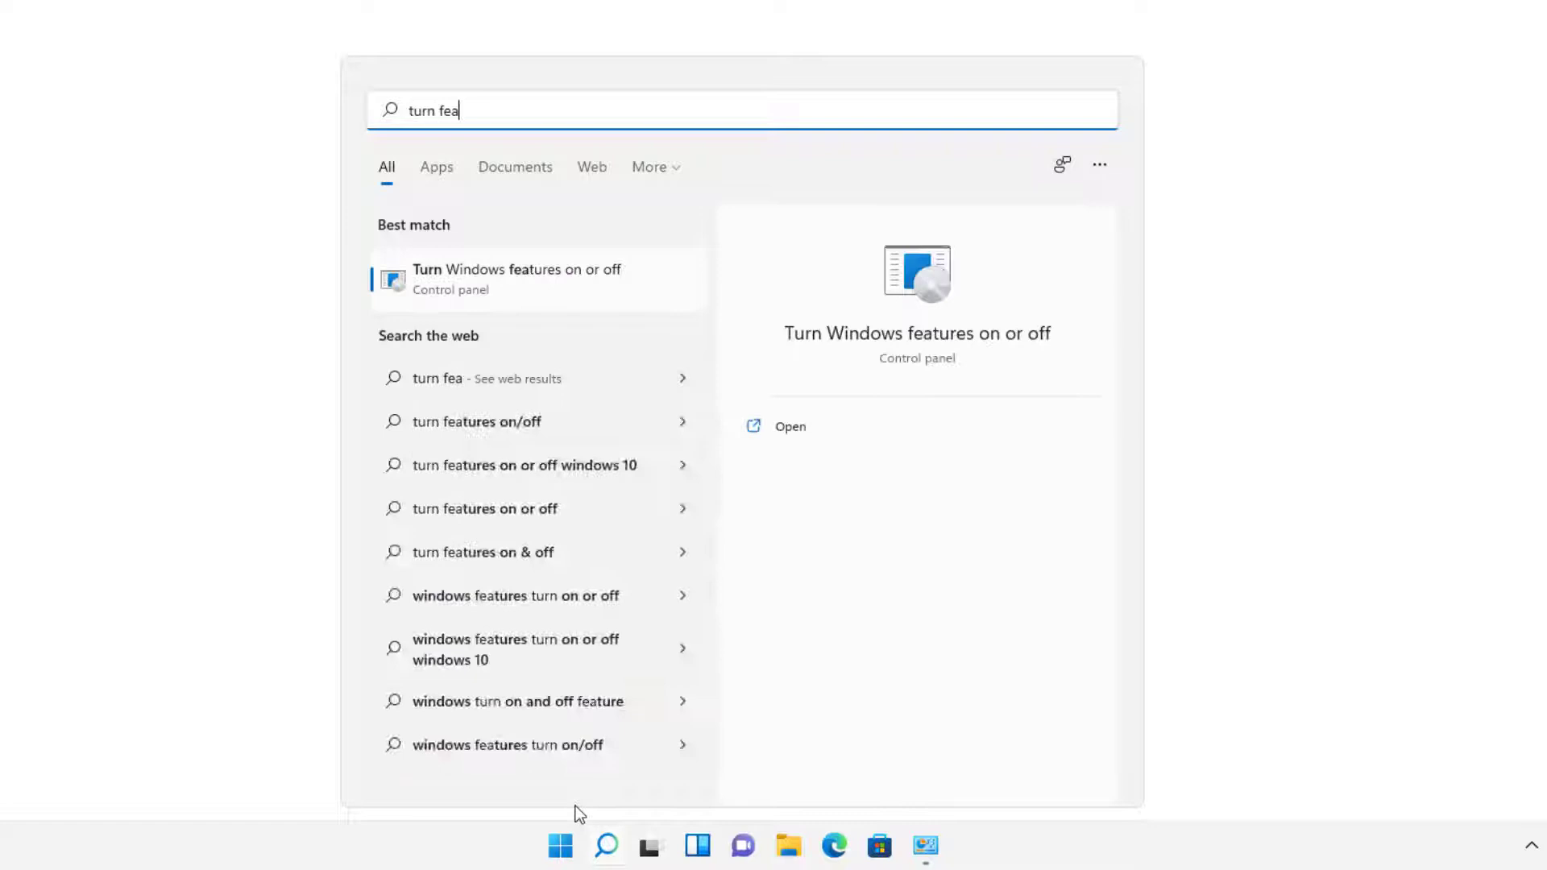
pyautogui.click(517, 282)
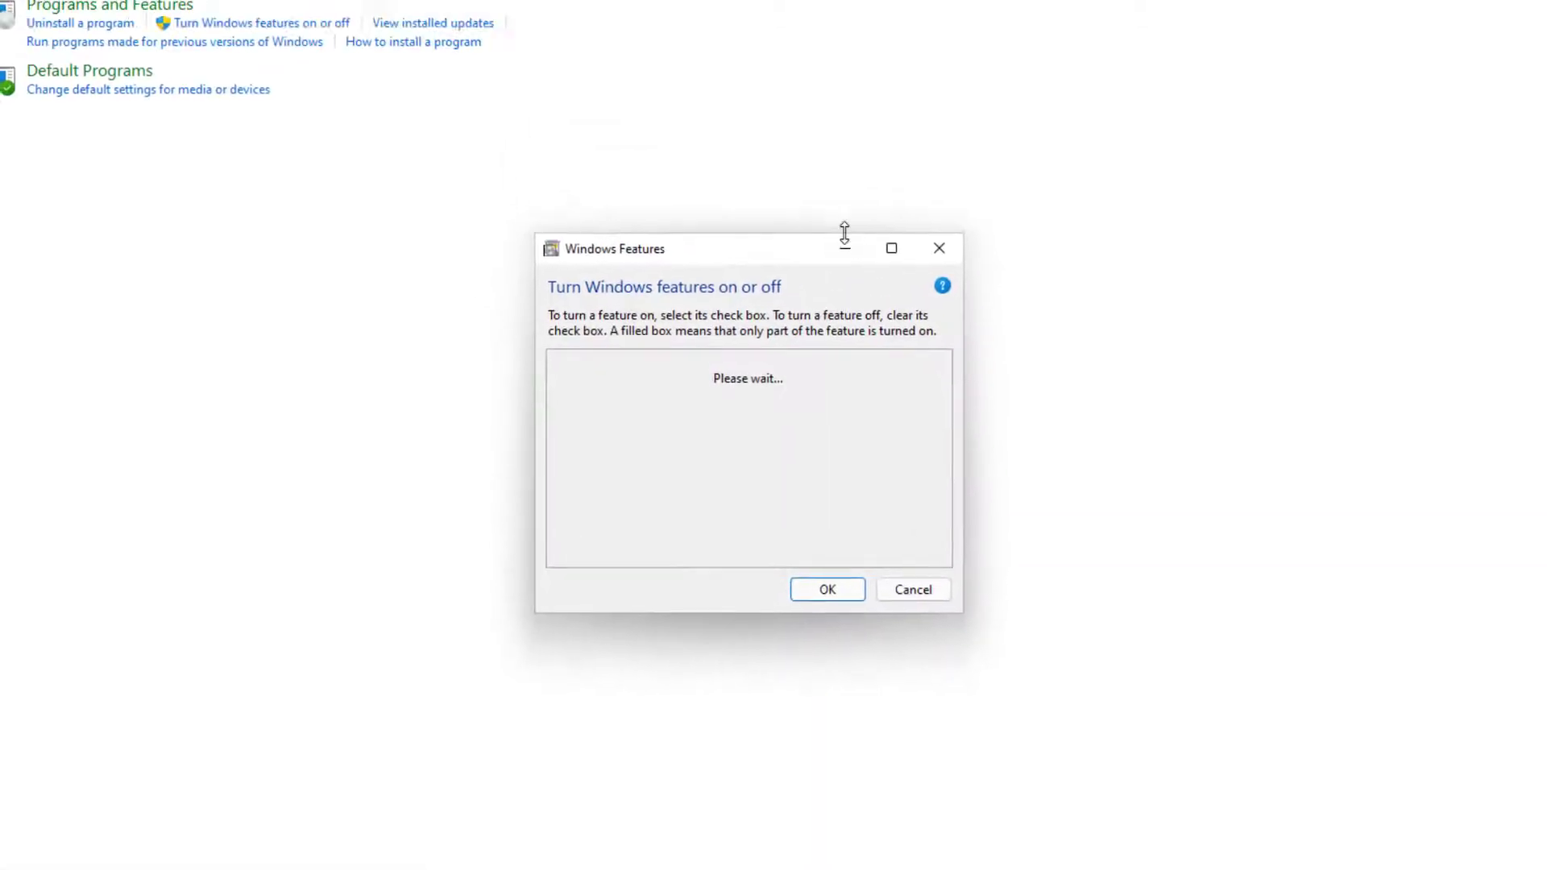
pyautogui.click(929, 138)
pyautogui.click(528, 136)
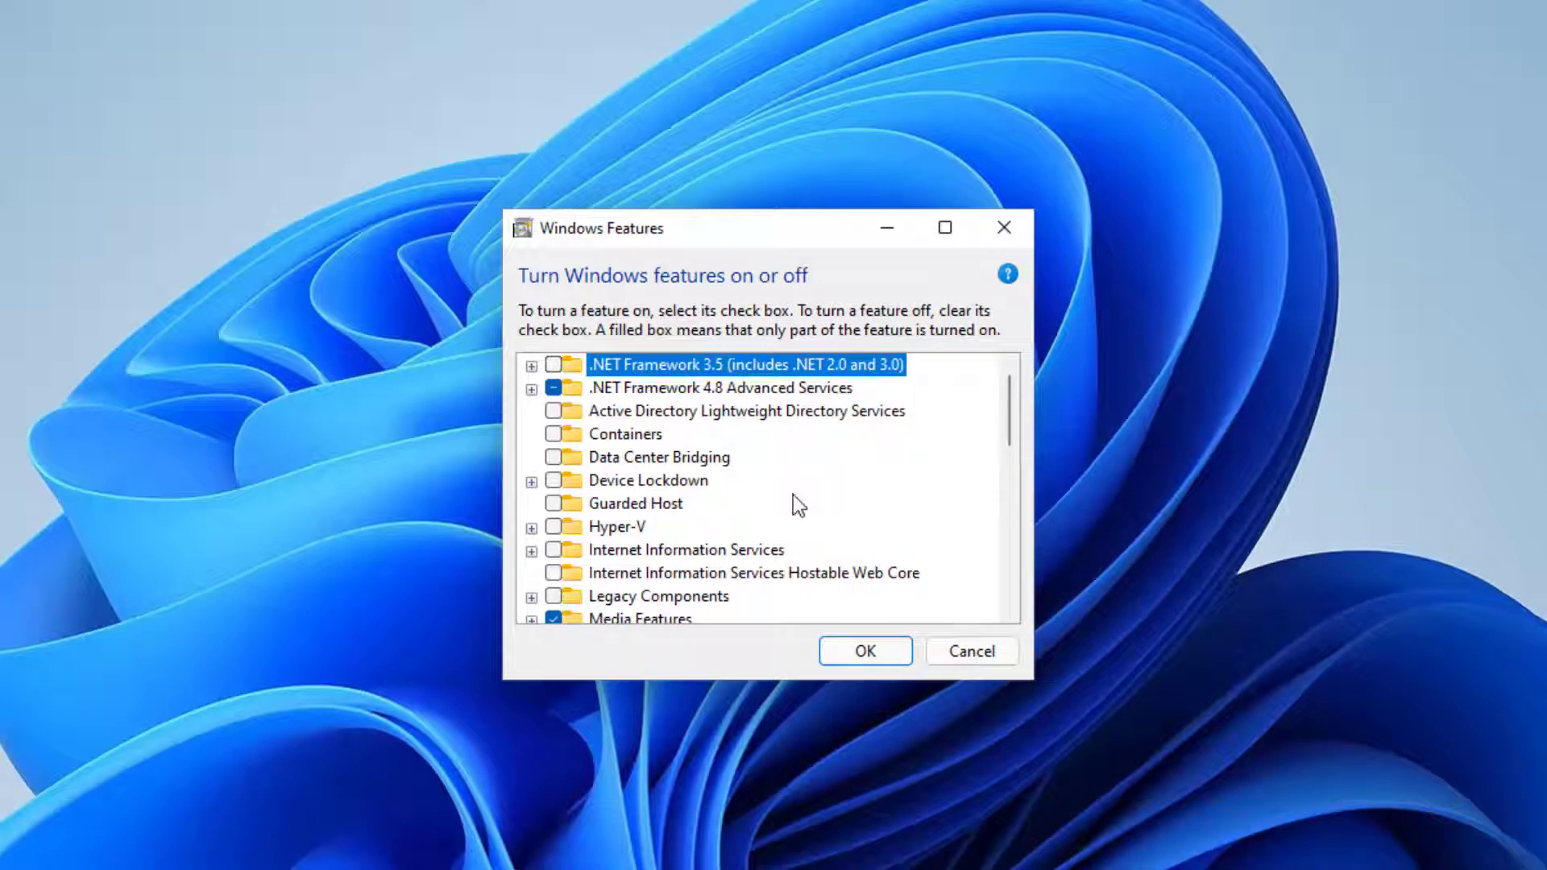
pyautogui.click(532, 529)
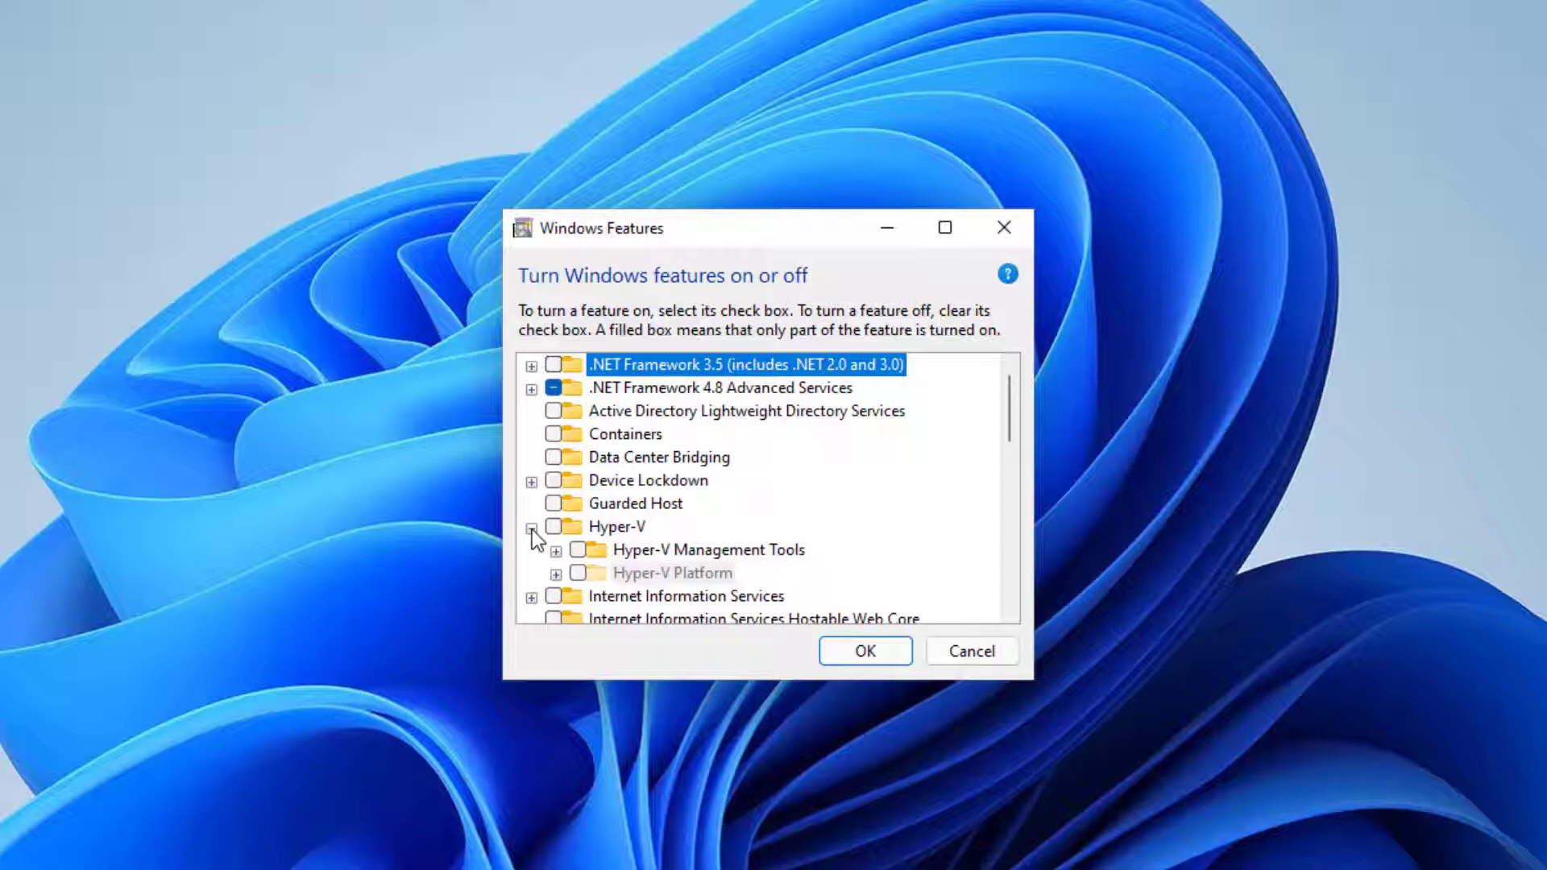
pyautogui.click(532, 528)
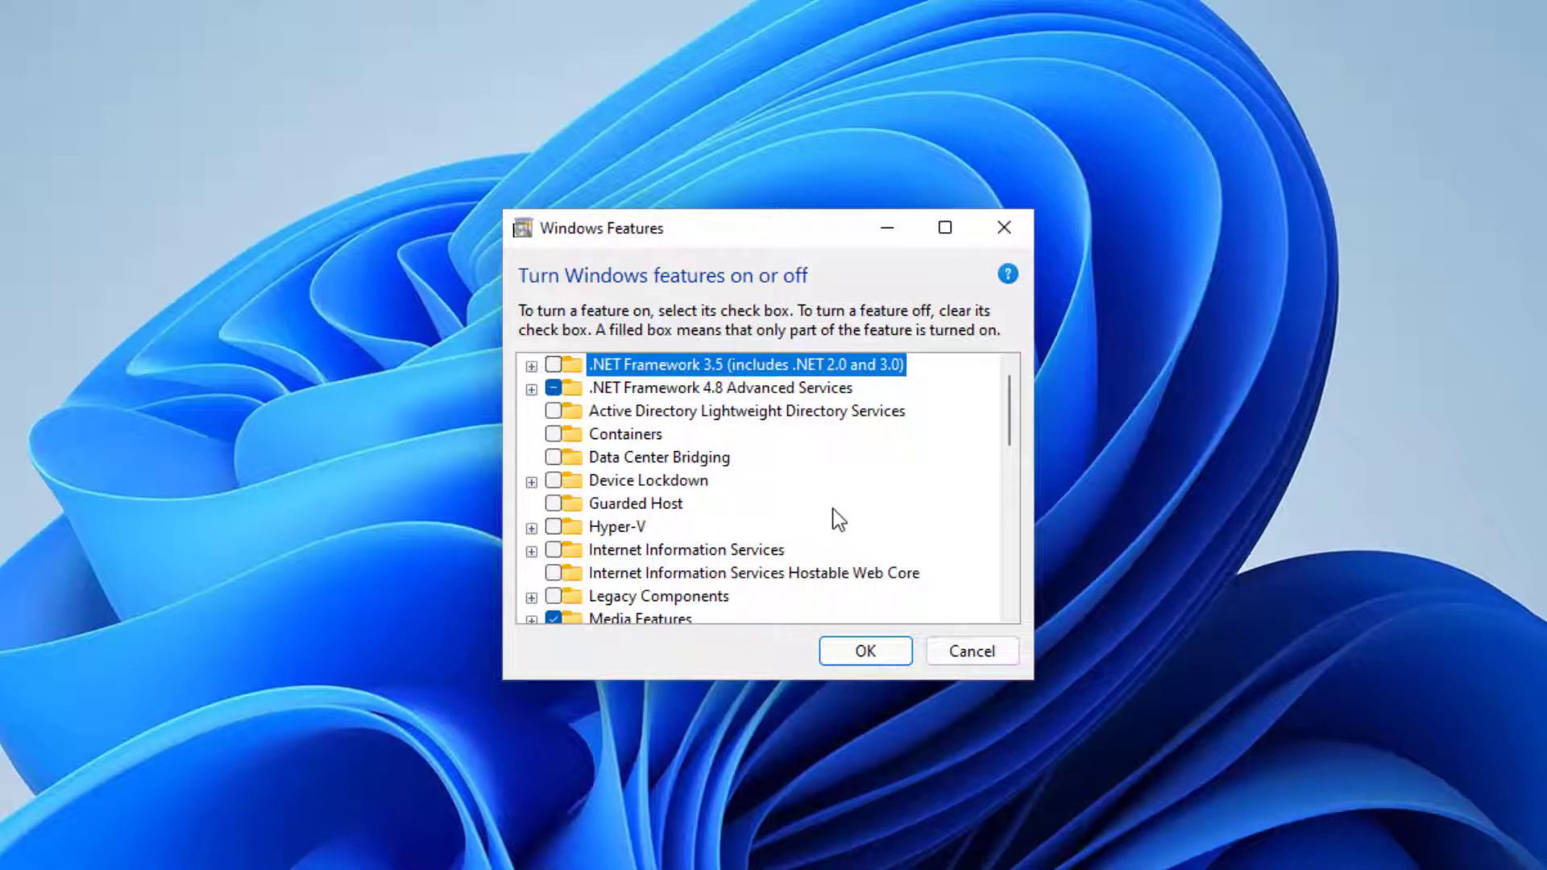
# - Scroll down the Windows Features list to Telnet Client and tick its checkbox
pyautogui.scroll(-1, 872, 510)
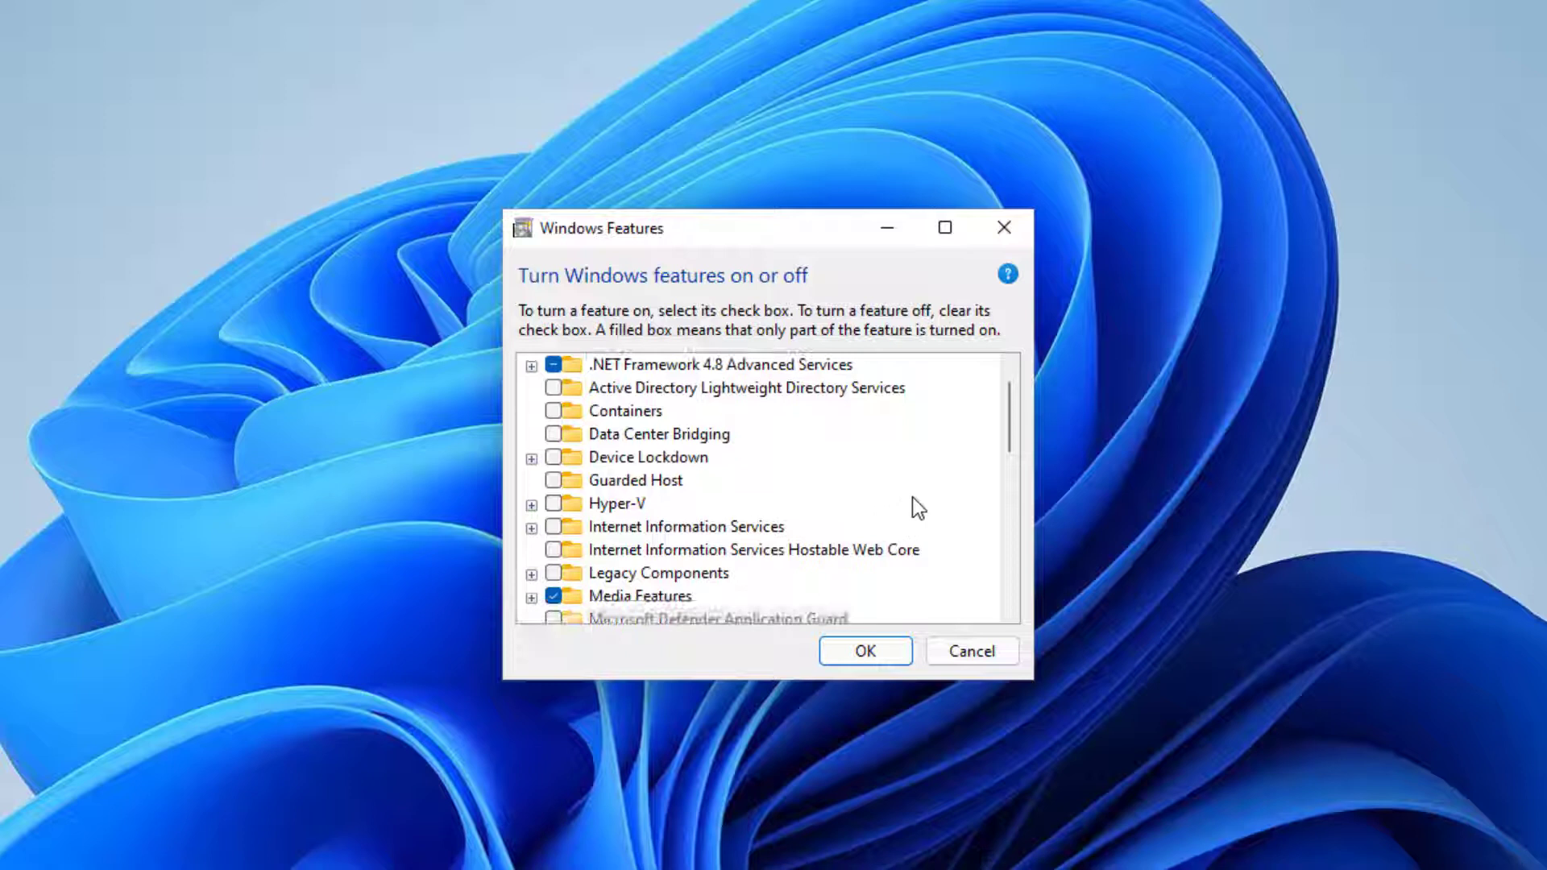
pyautogui.scroll(-5, 910, 501)
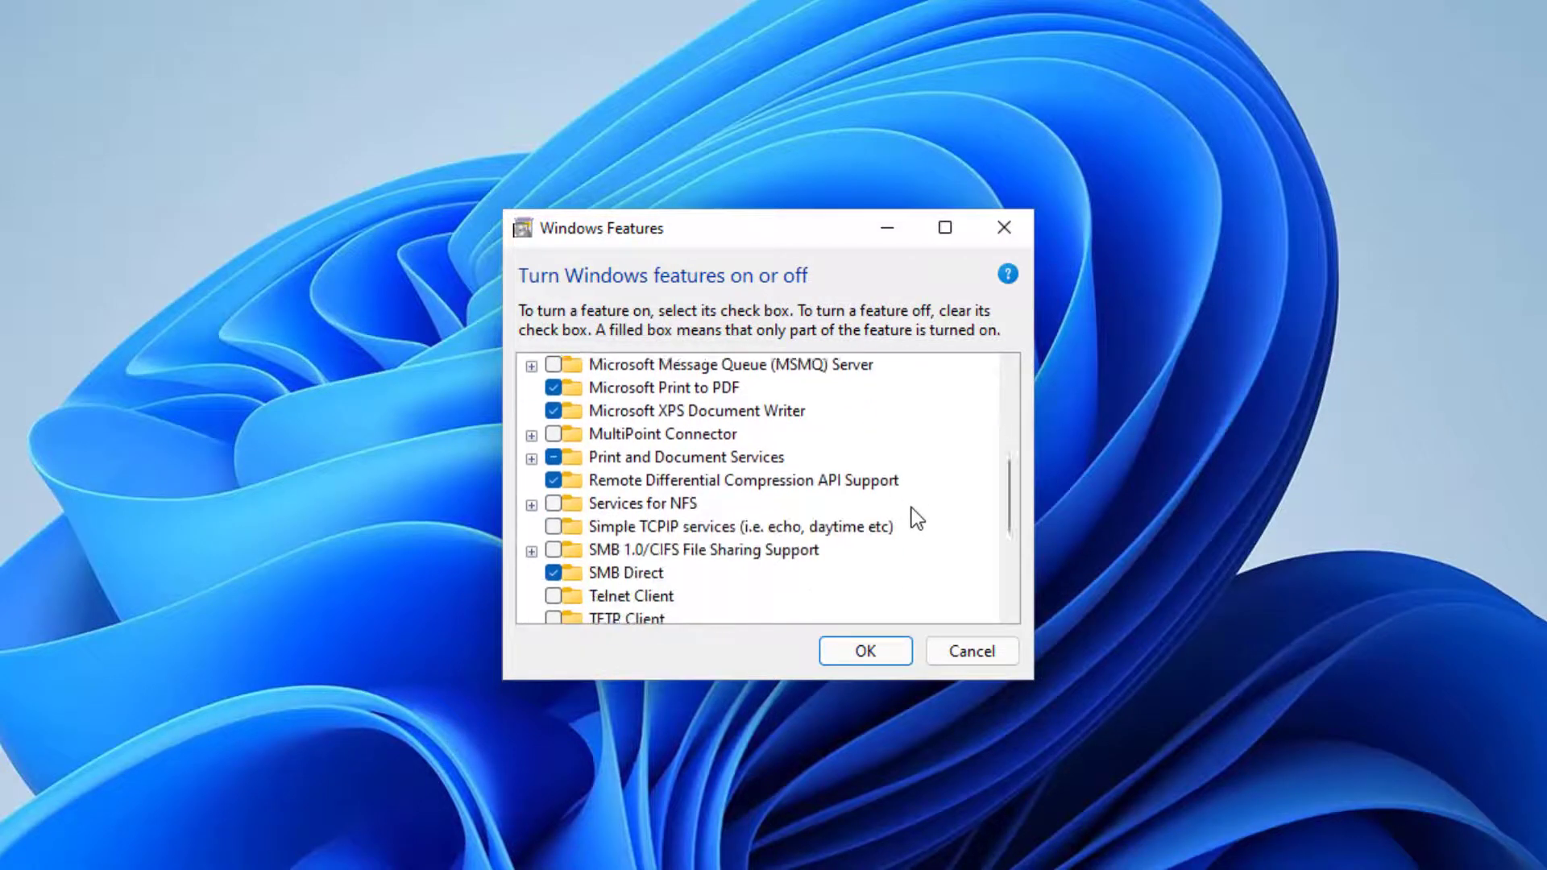
pyautogui.scroll(-1, 910, 507)
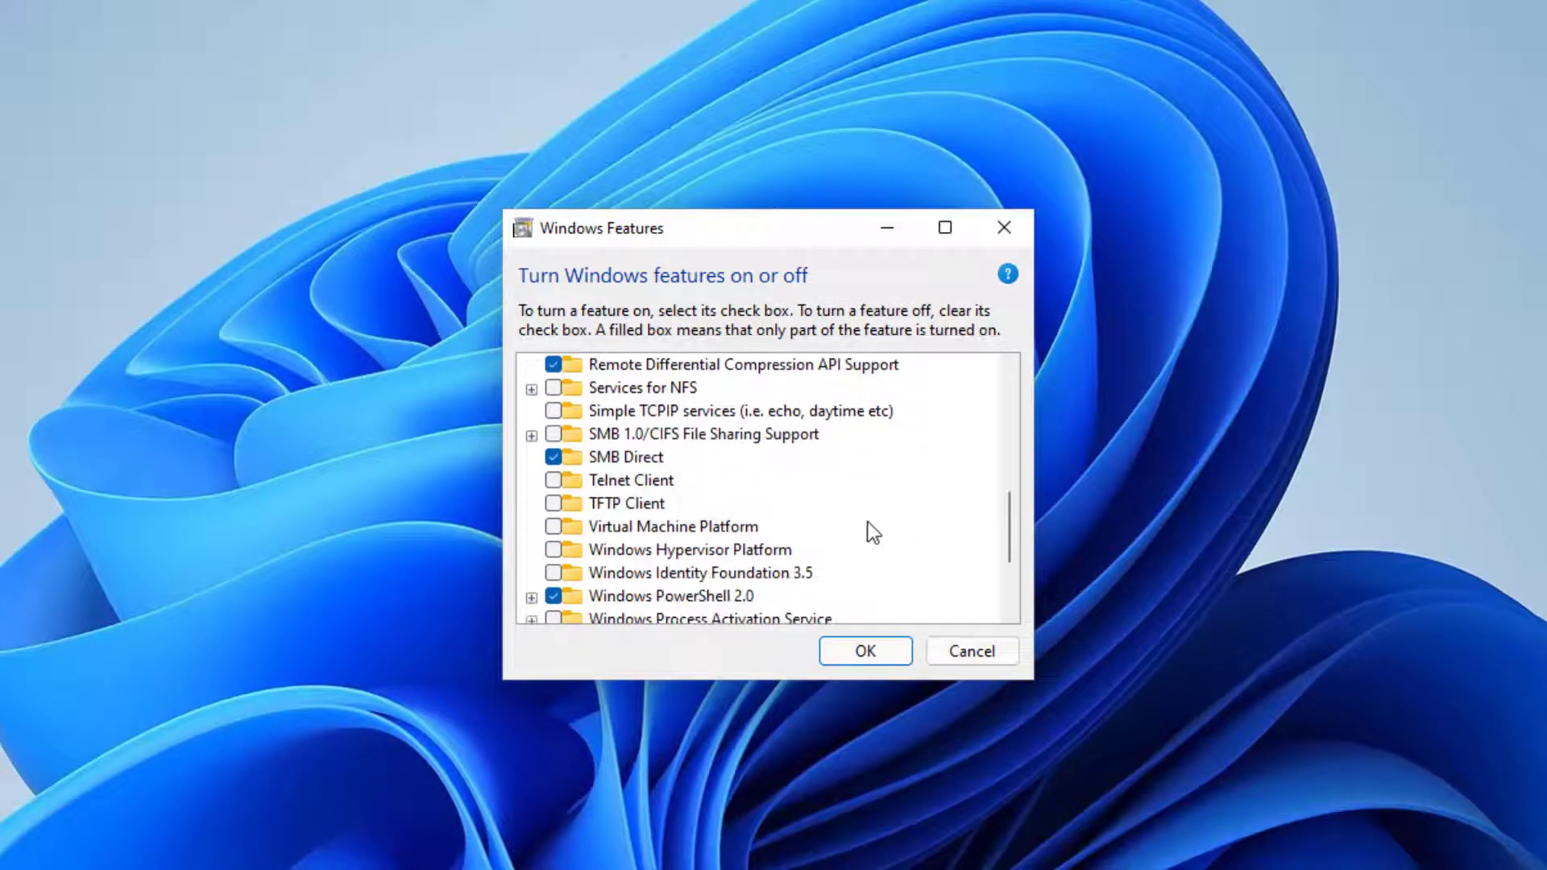
pyautogui.click(553, 480)
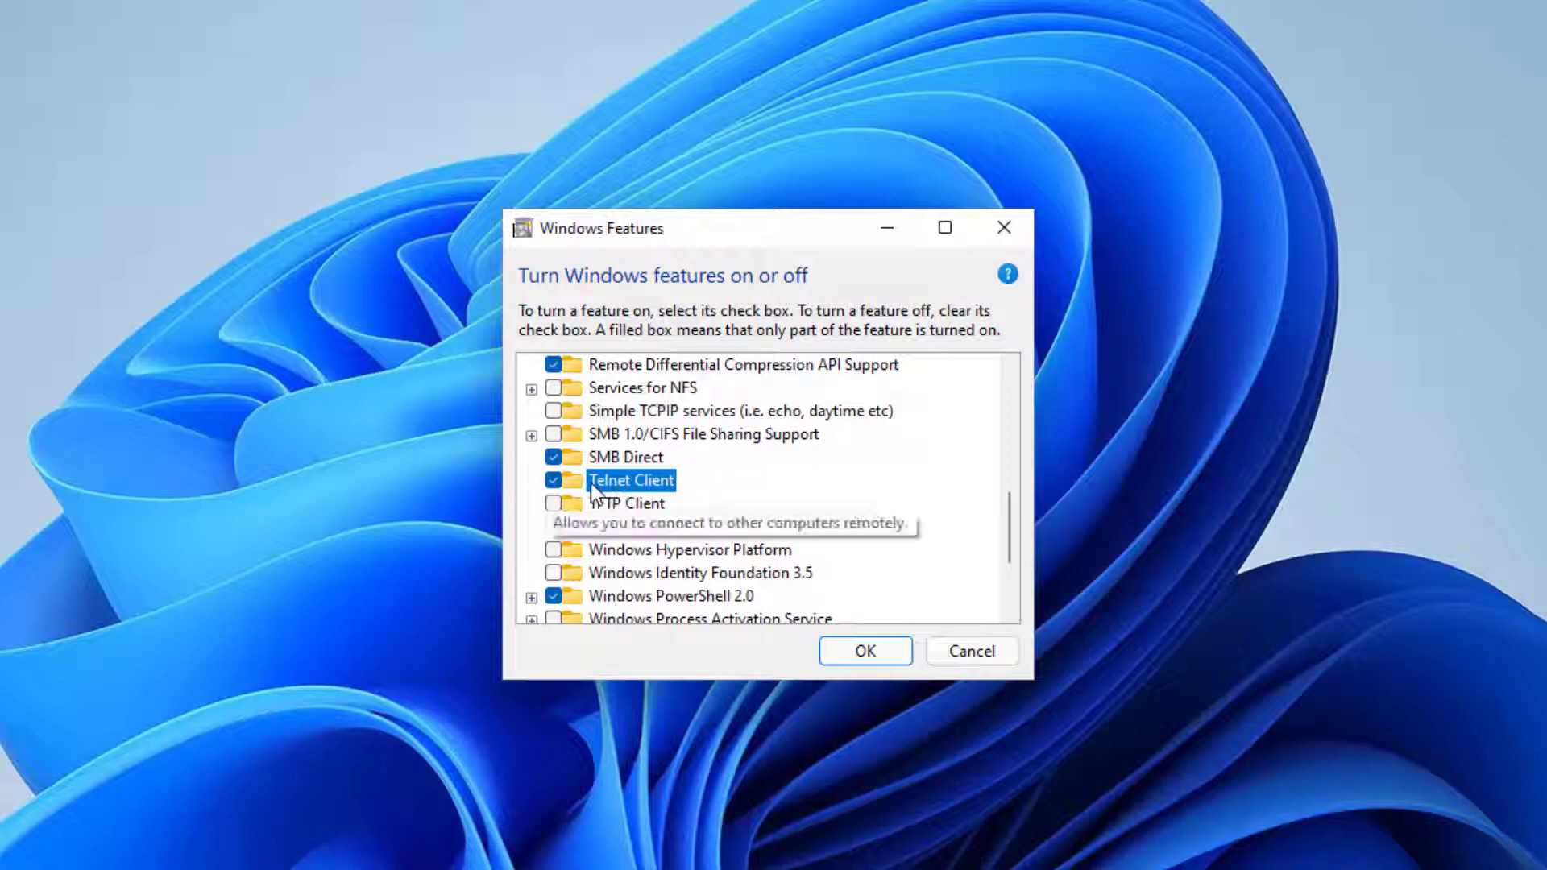
# - Confirm the Telnet Client change with OK and close the dialog once Windows finishes
pyautogui.click(848, 655)
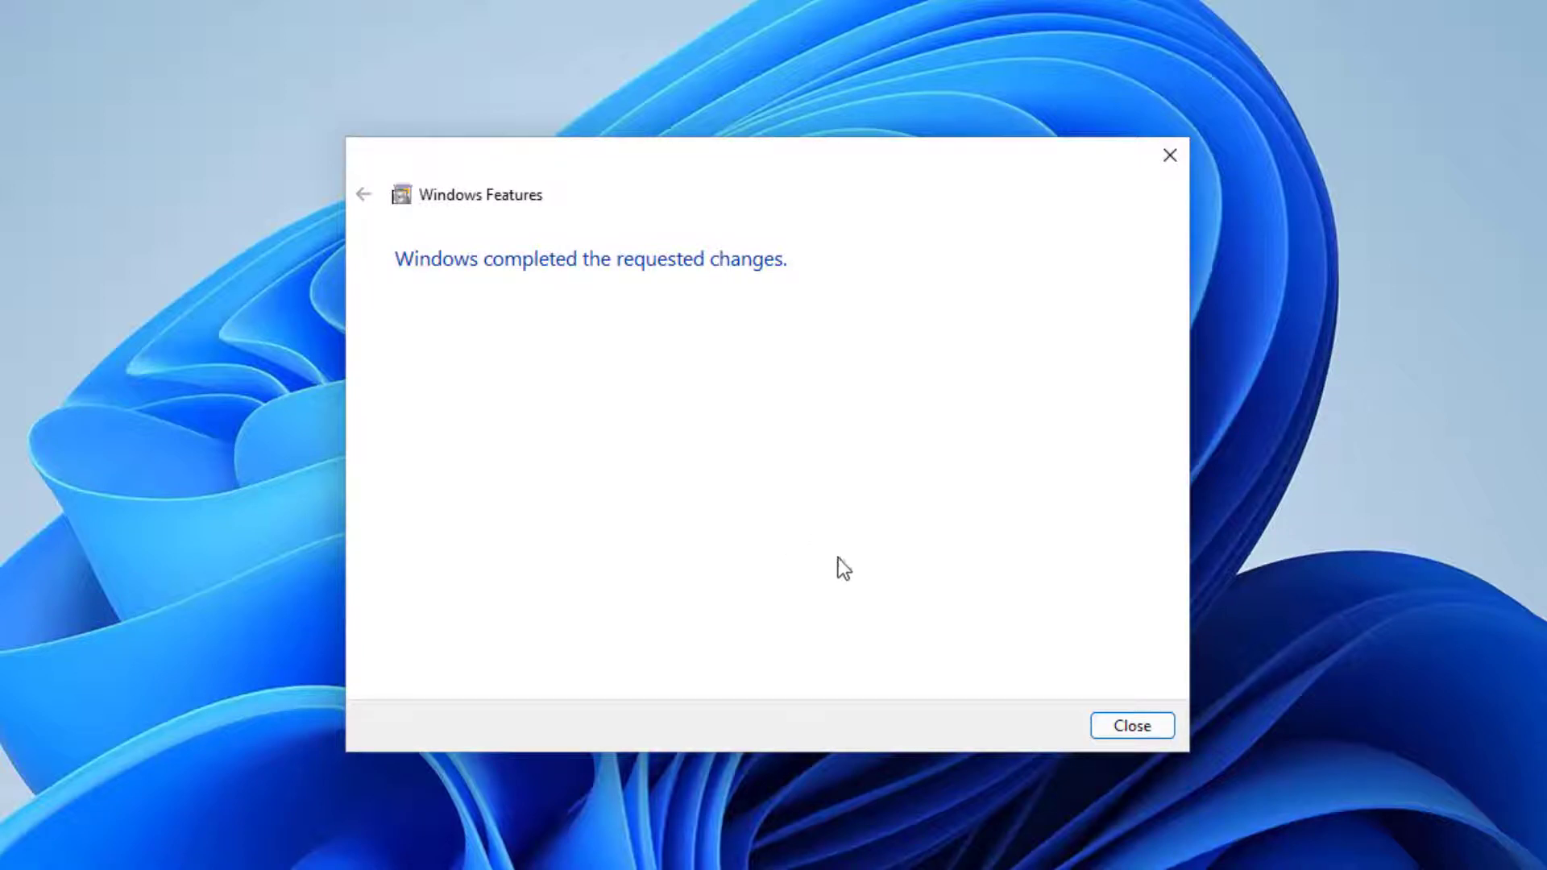
pyautogui.click(1132, 726)
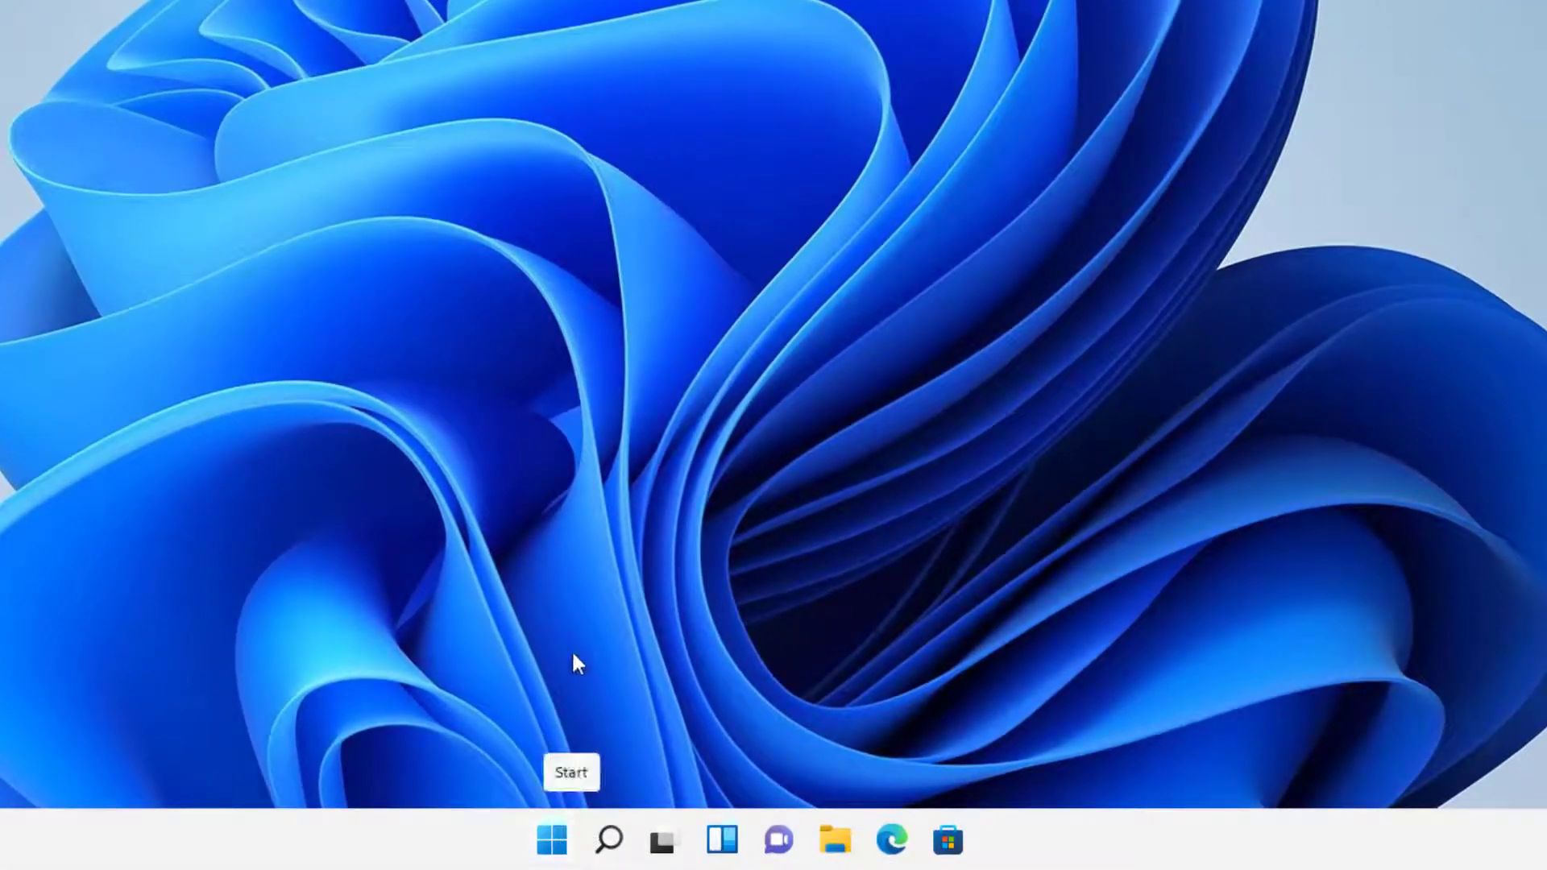
# - Open Command Prompt from a 'cmd' search, then close it again
pyautogui.press('super')
pyautogui.write('cmd')
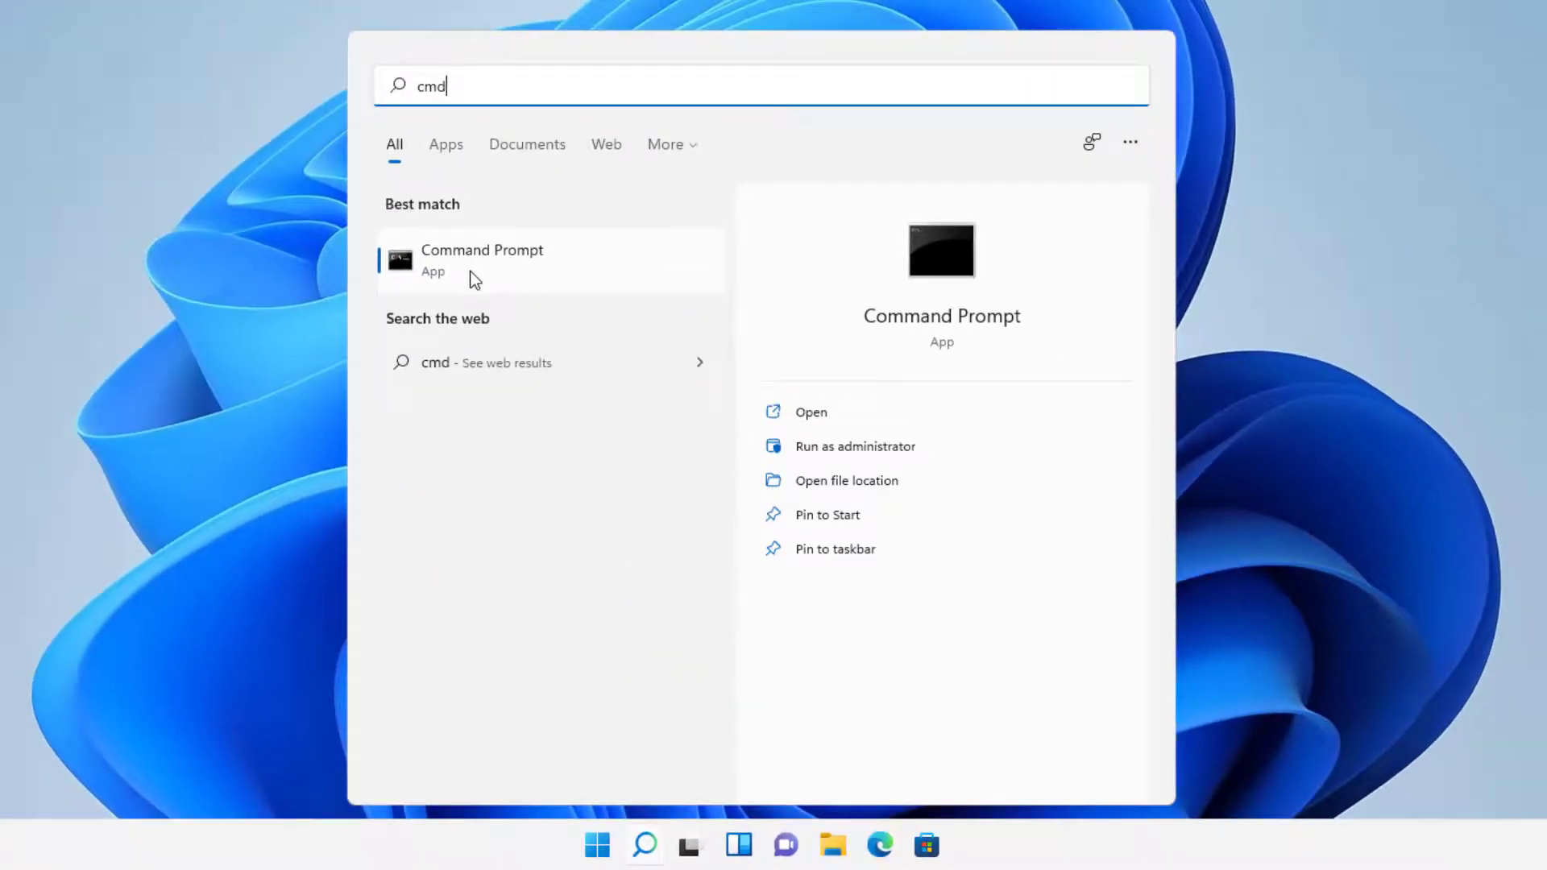
pyautogui.click(471, 271)
pyautogui.hotkey('alt', 'F4')
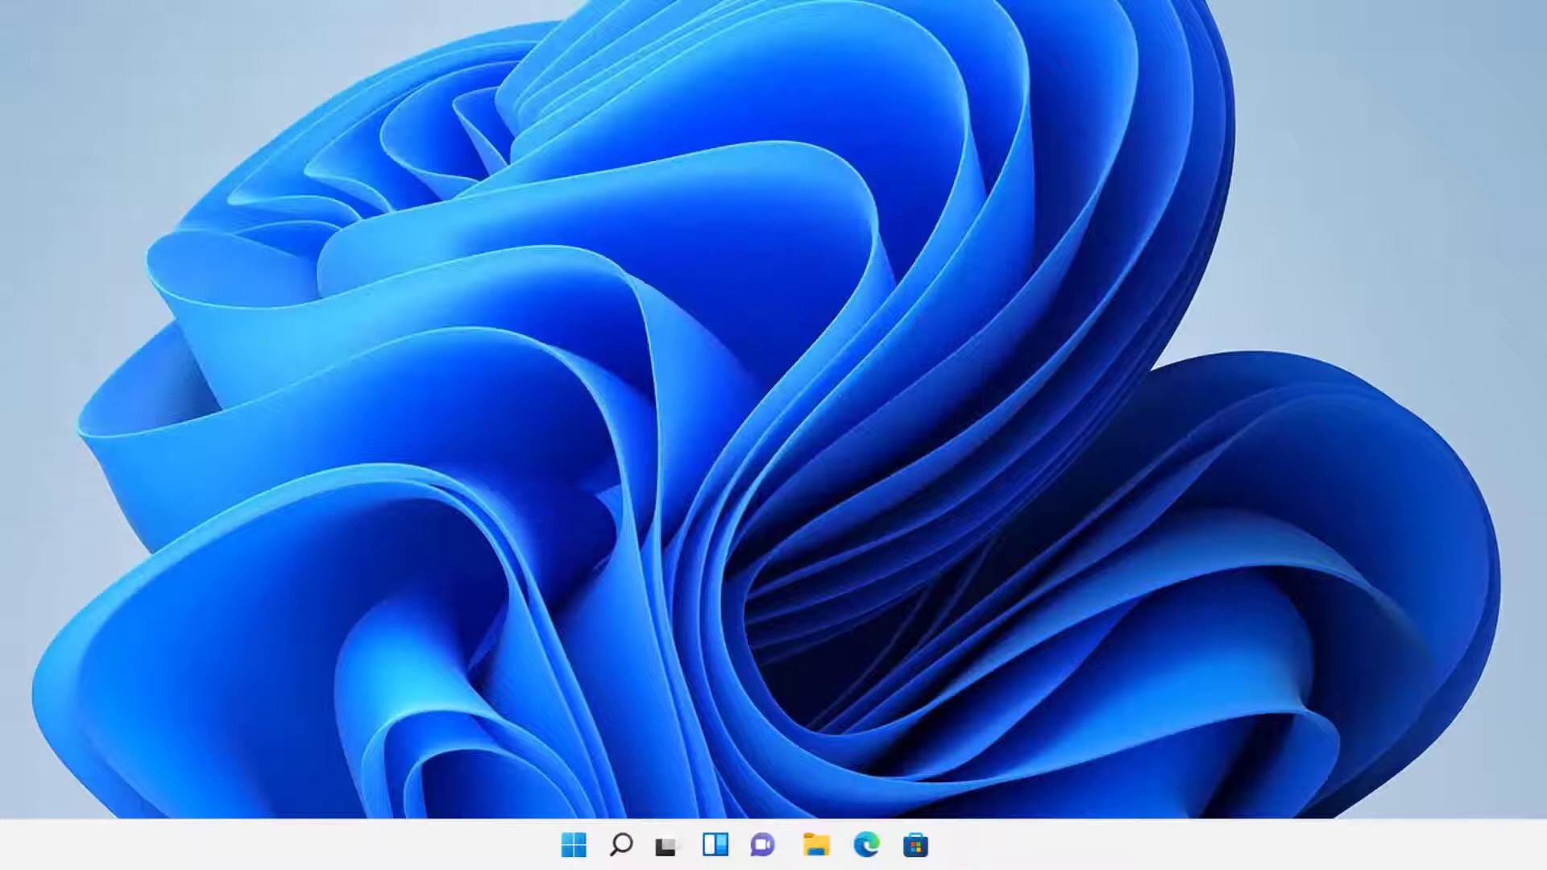
# - Run Command Prompt as administrator, start telnet, then close the telnet window
pyautogui.press('super')
pyautogui.write('cmd')
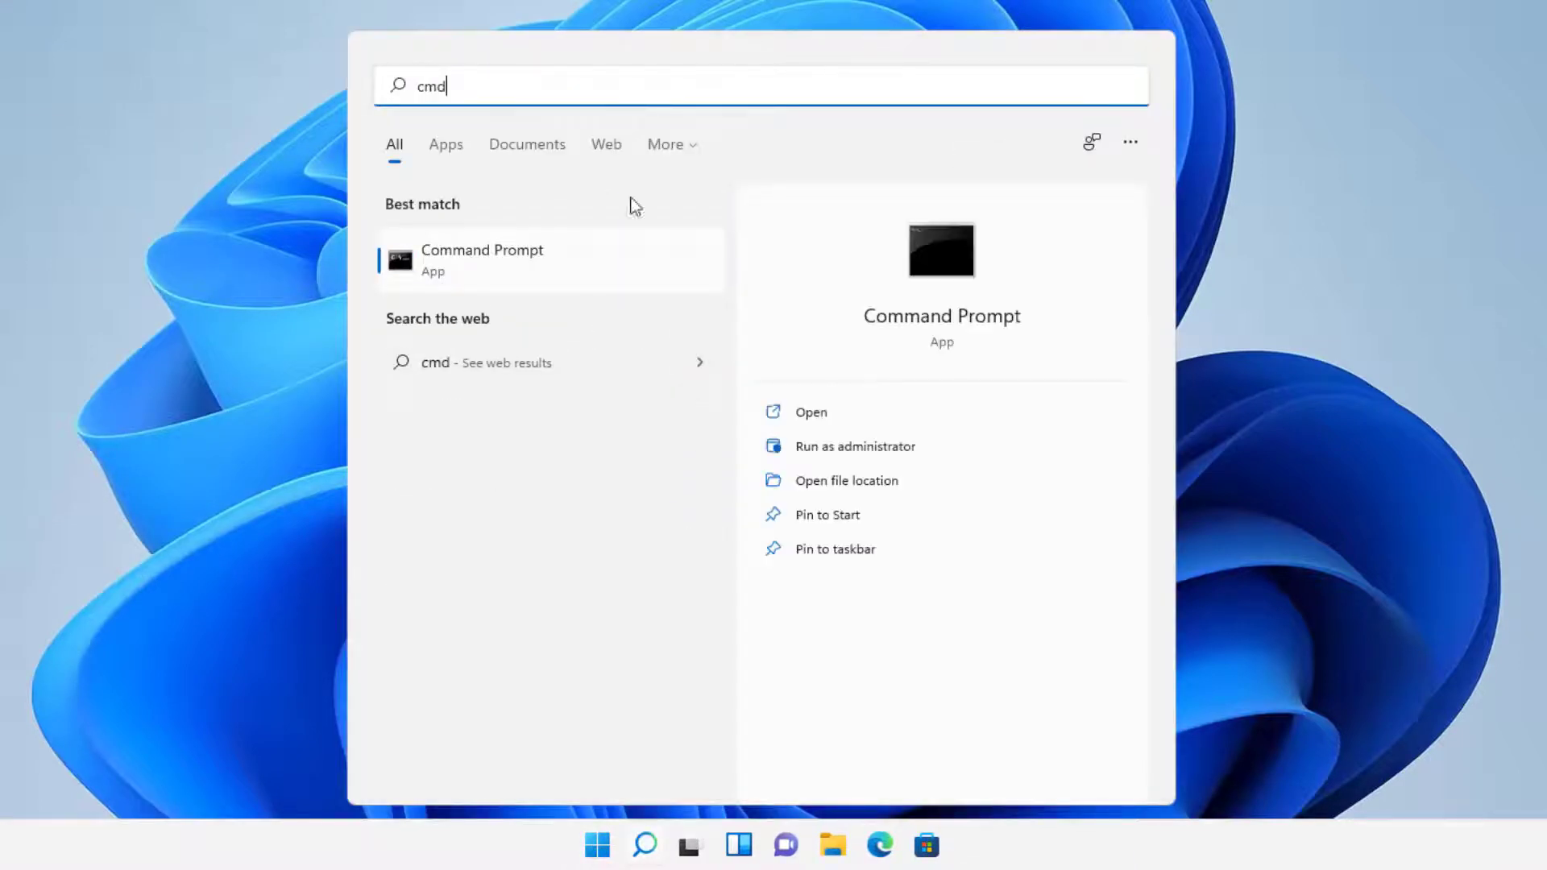
pyautogui.rightClick(493, 266)
pyautogui.click(524, 279)
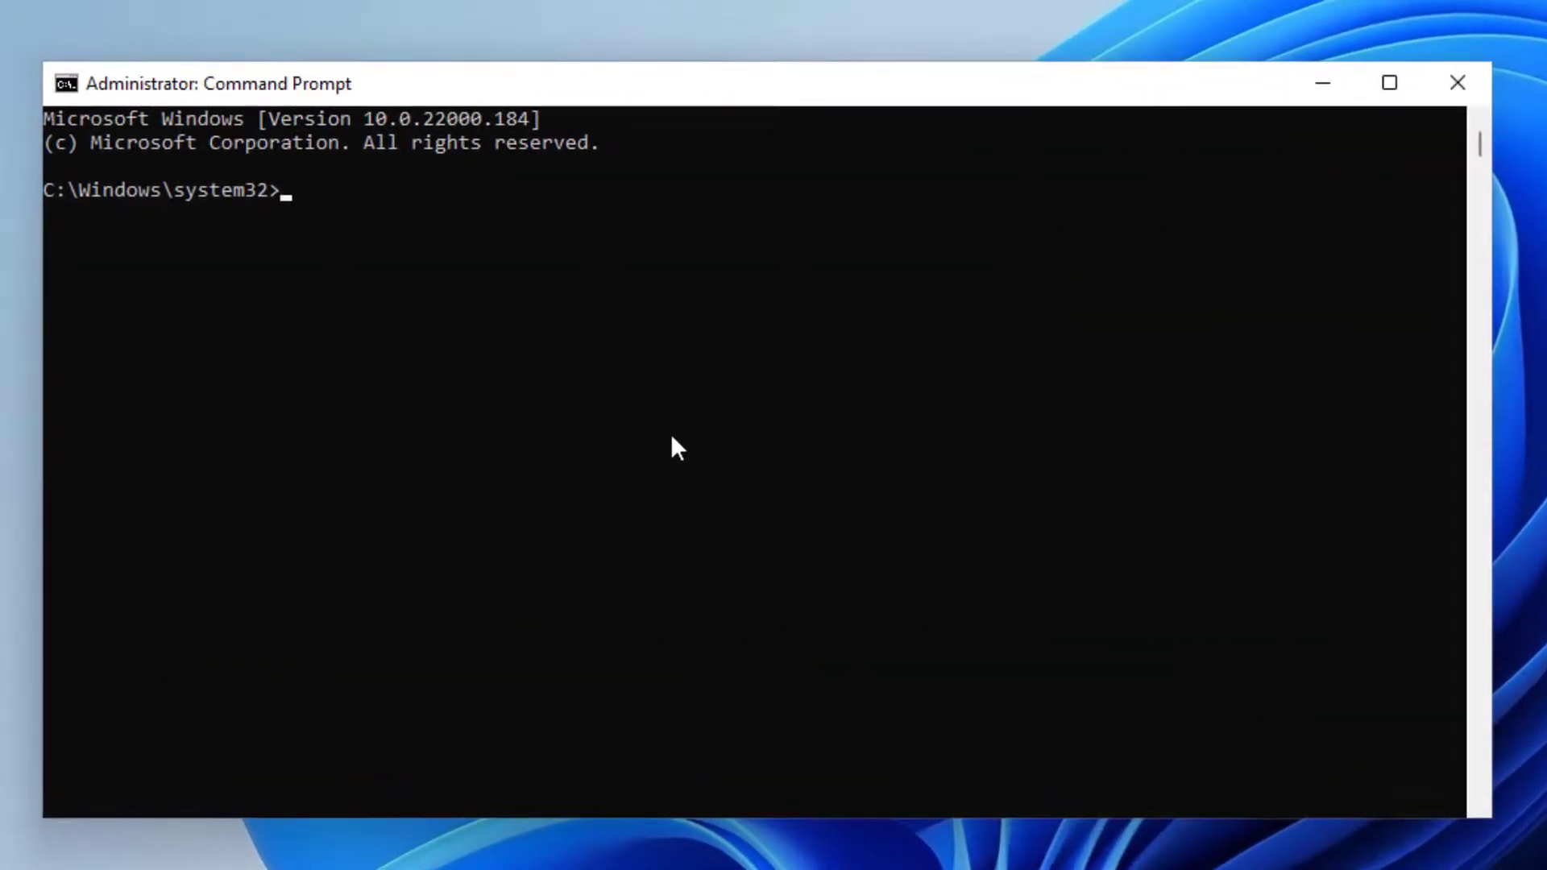
pyautogui.write('telnet')
pyautogui.press('Return')
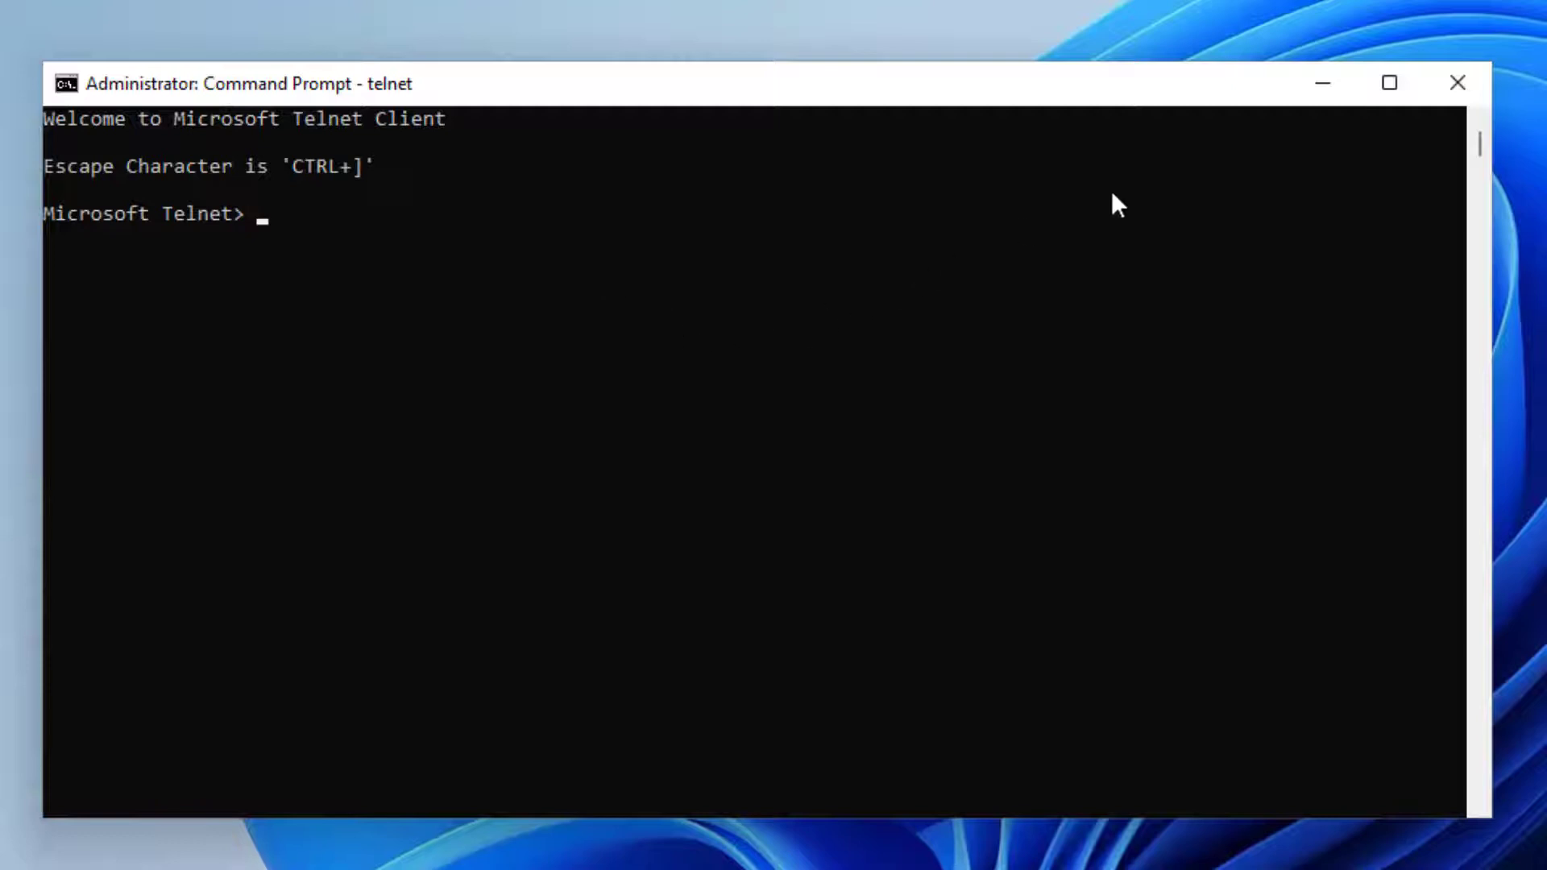
pyautogui.click(1453, 81)
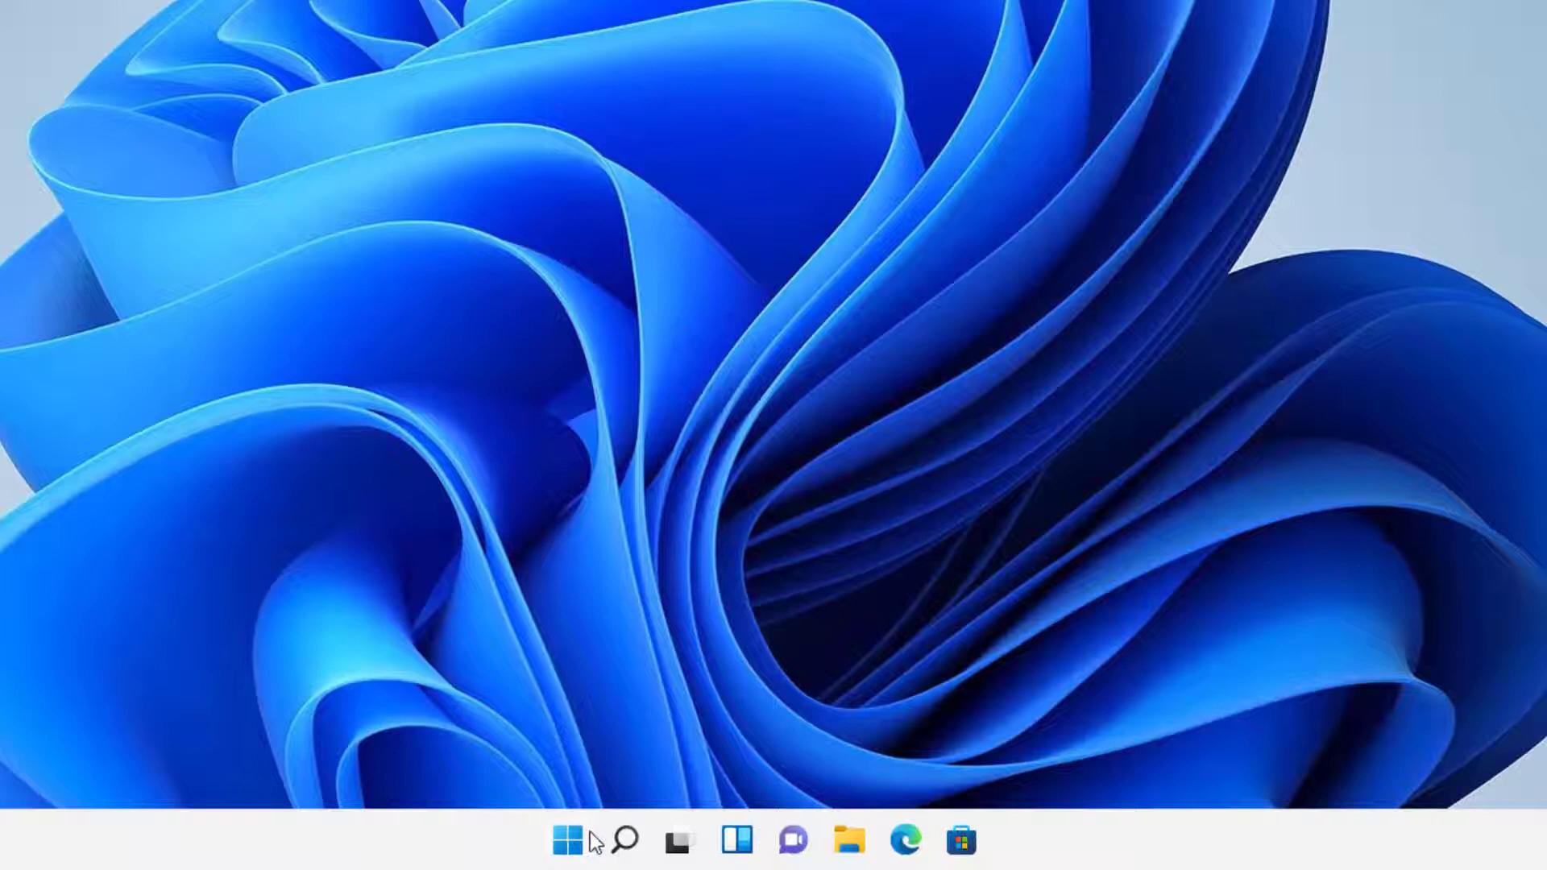
# - Search 'turn windows' and open Turn Windows features on or off
pyautogui.click(620, 840)
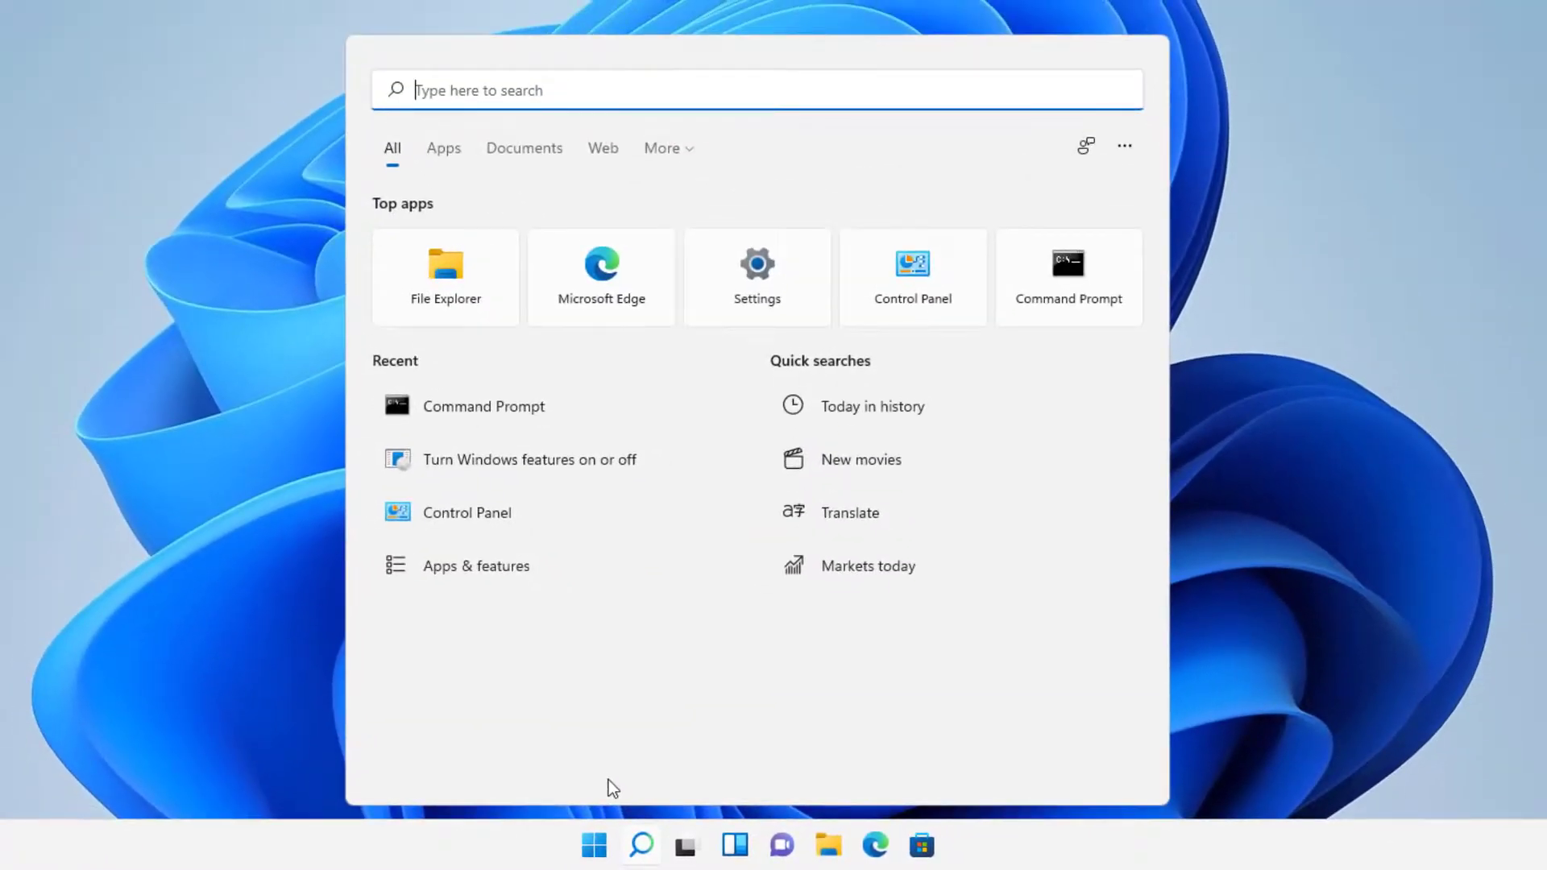
pyautogui.write('pro')
pyautogui.press('BackSpace')
pyautogui.press('BackSpace')
pyautogui.press('BackSpace')
pyautogui.write('tur')
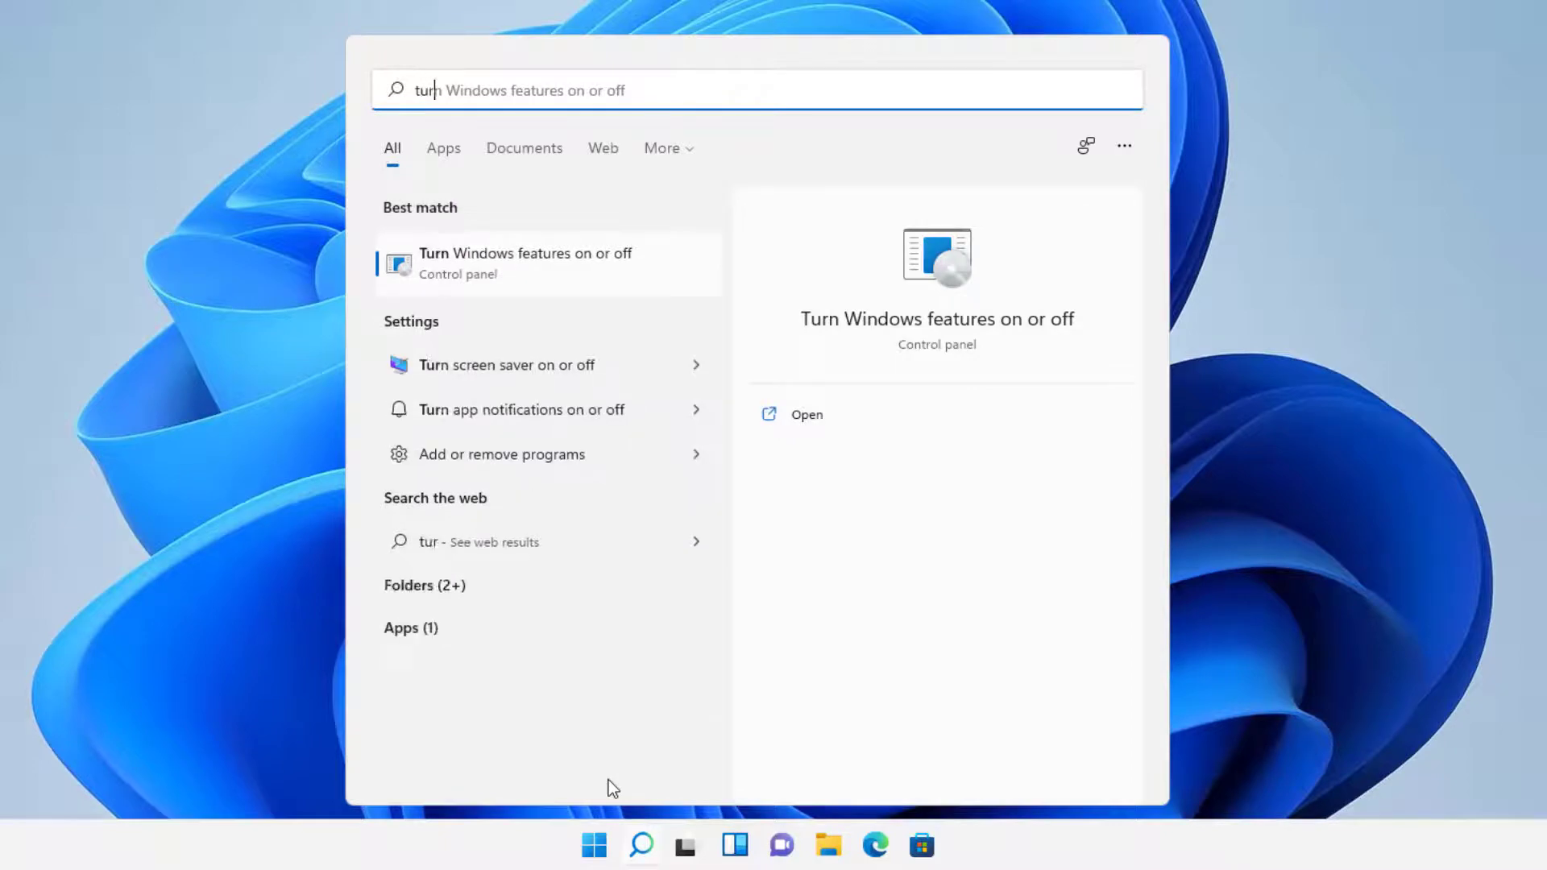
pyautogui.write('n windows')
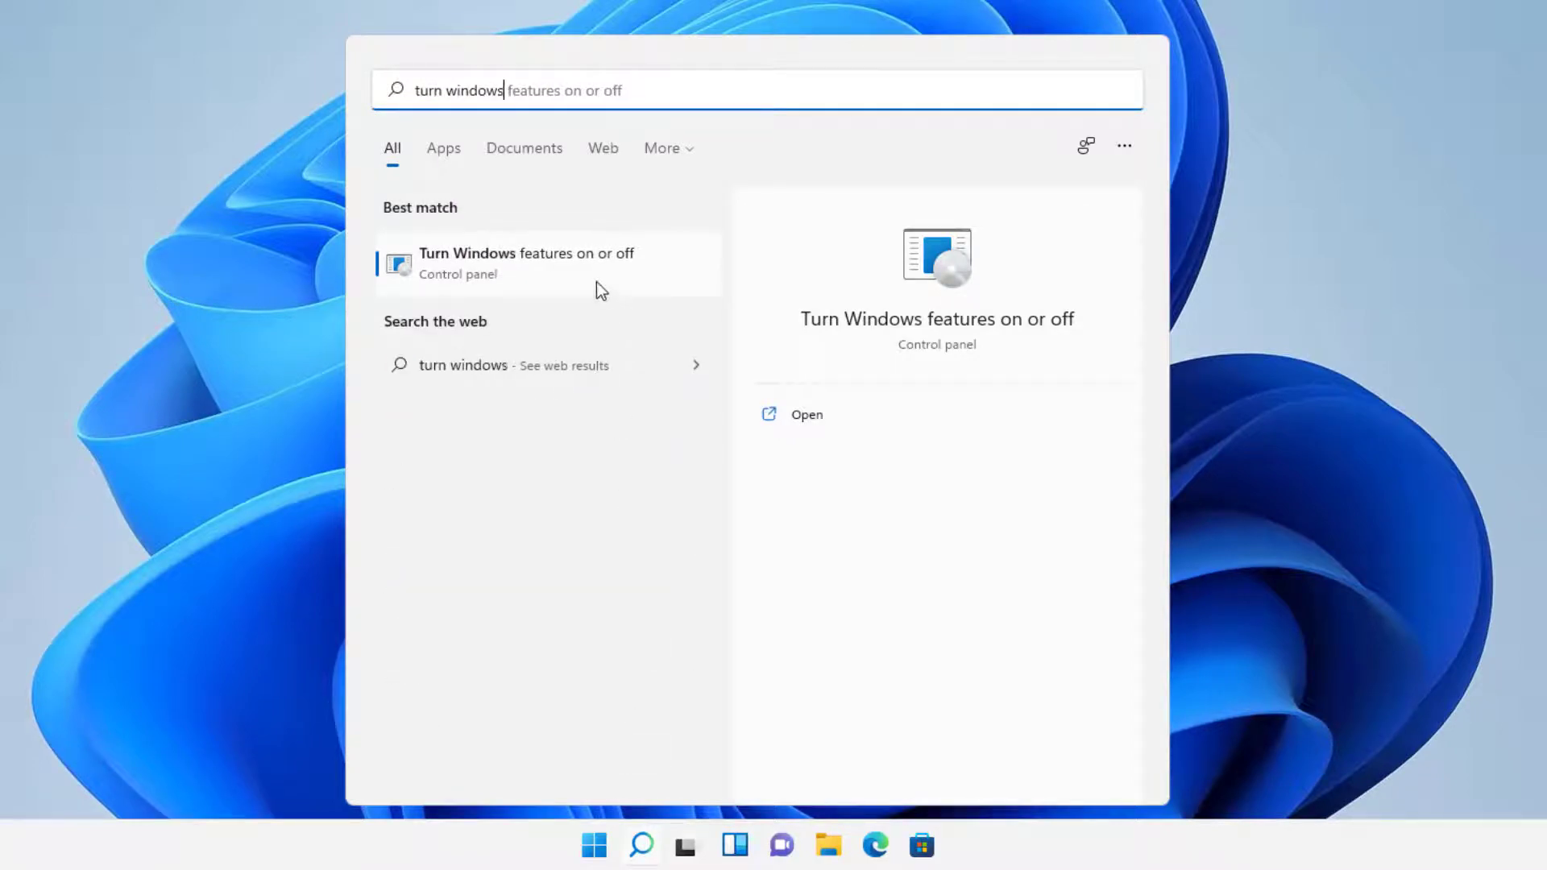
pyautogui.click(596, 282)
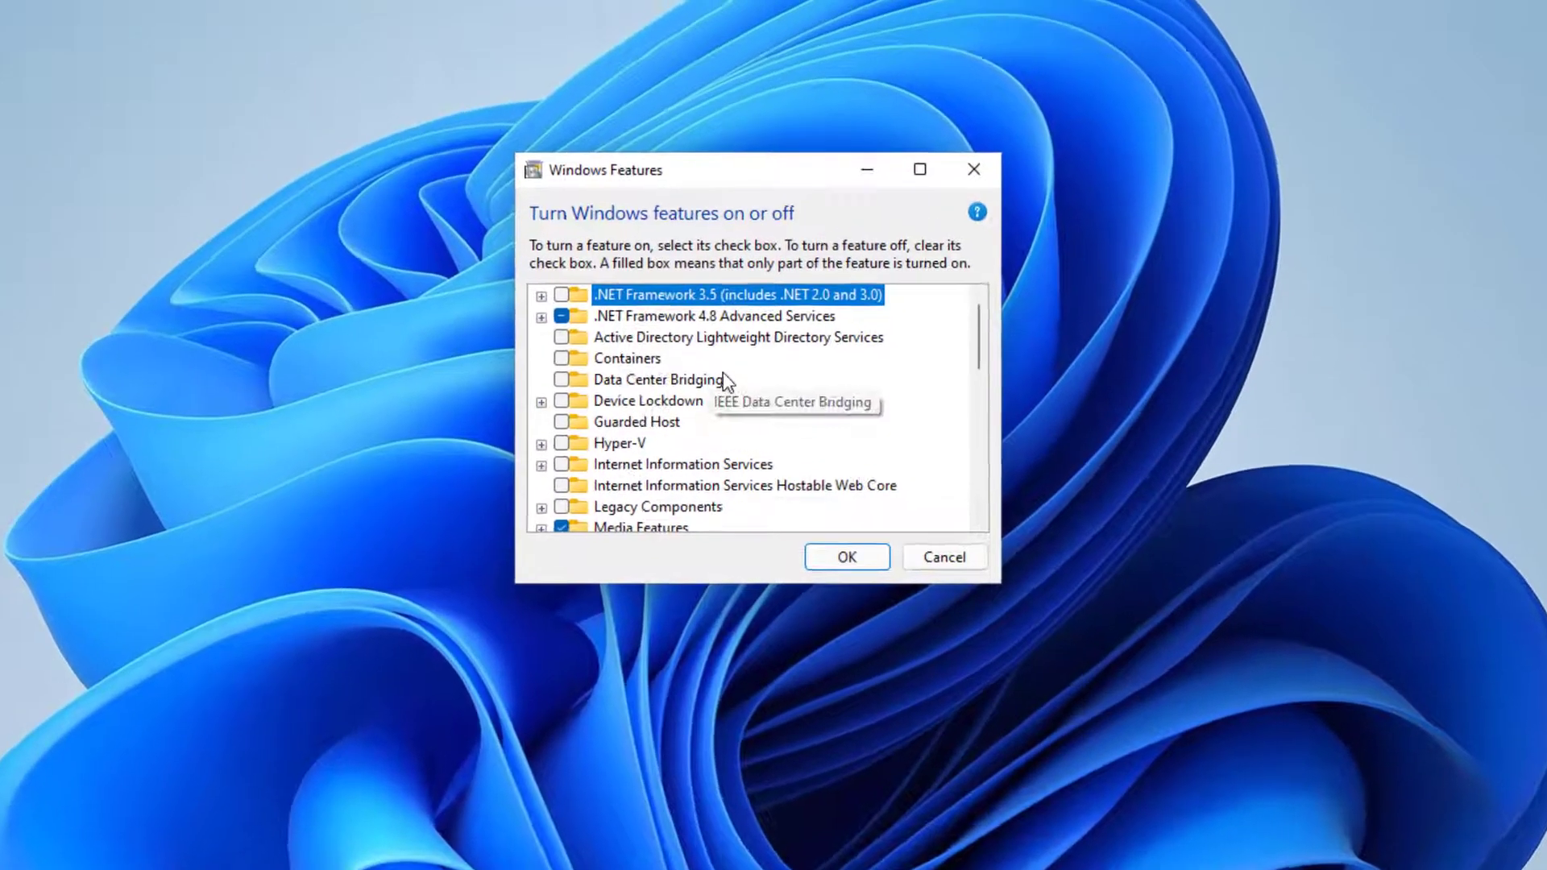
# - Untick Telnet Client, apply the change with OK, and close the finished dialog
pyautogui.scroll(-1, 693, 451)
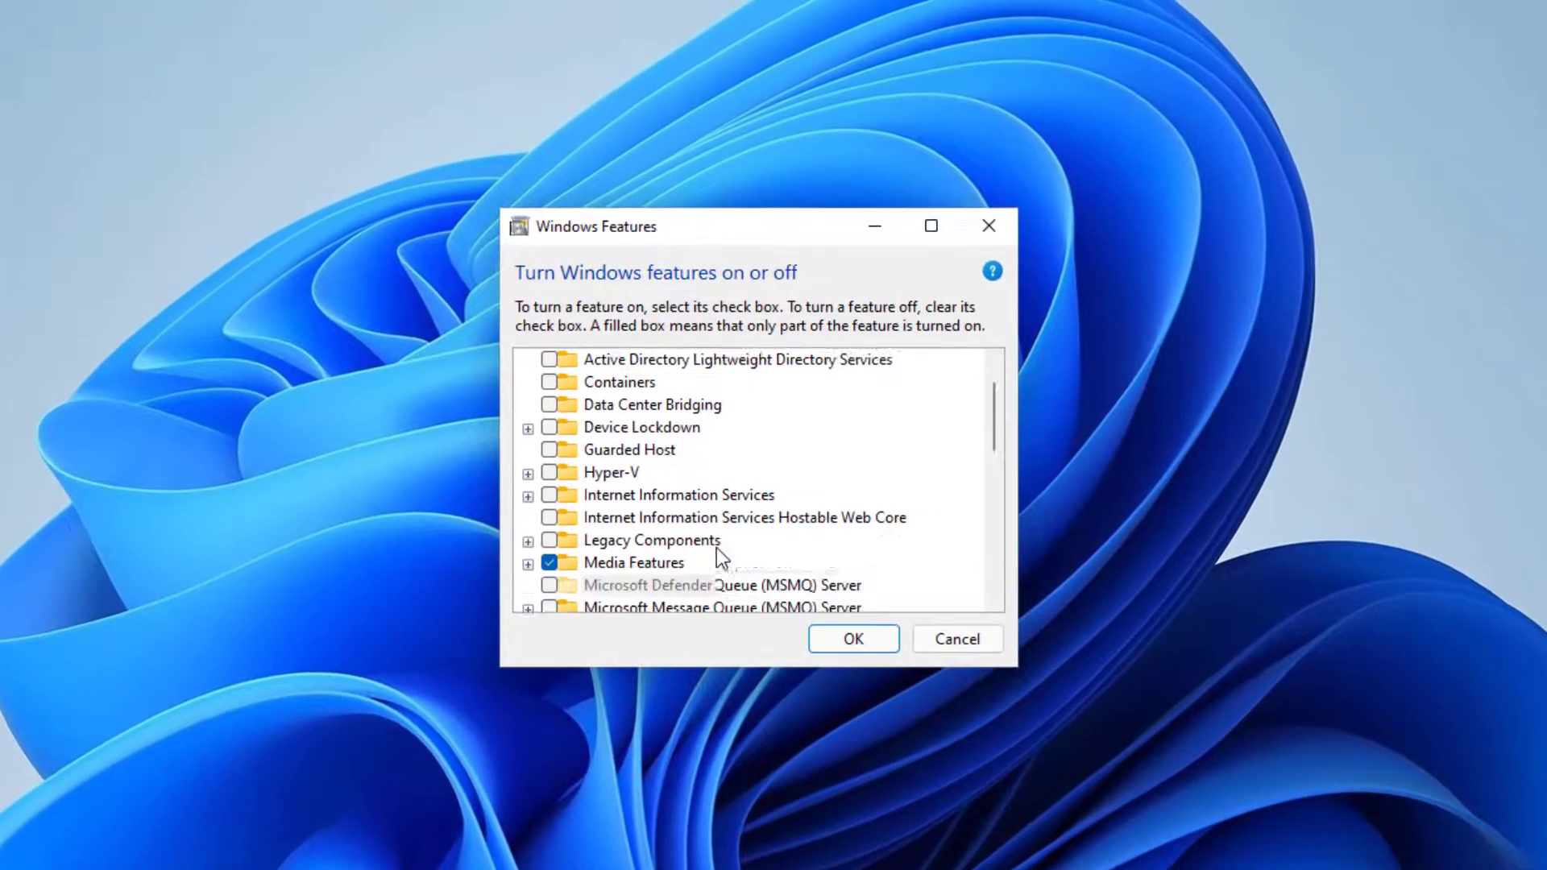
pyautogui.scroll(1, 607, 404)
pyautogui.scroll(-3, 579, 529)
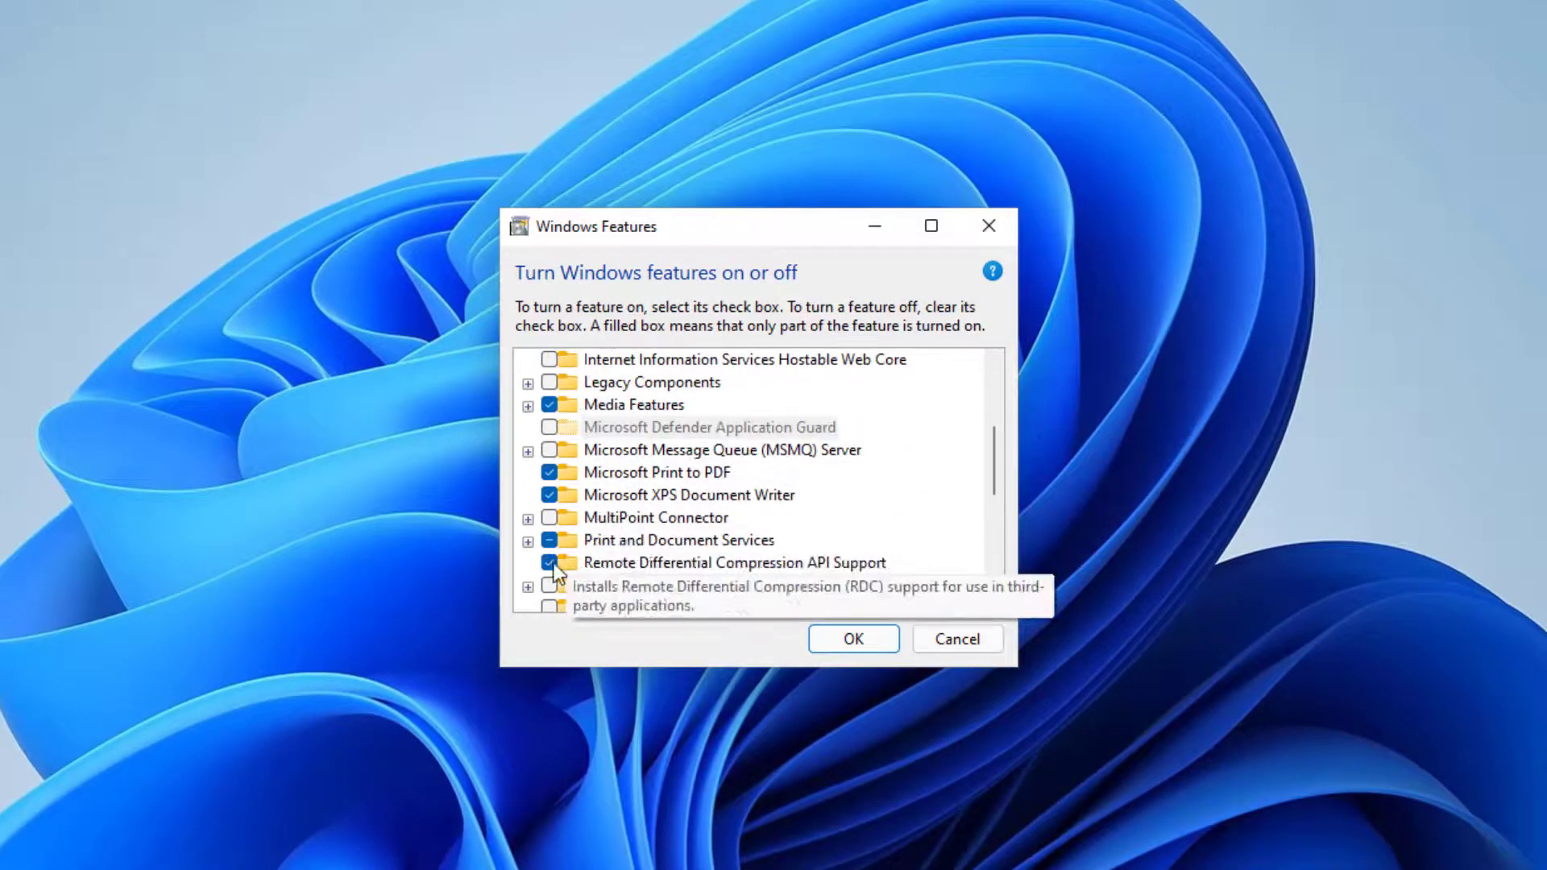
pyautogui.scroll(-2, 539, 585)
pyautogui.click(563, 520)
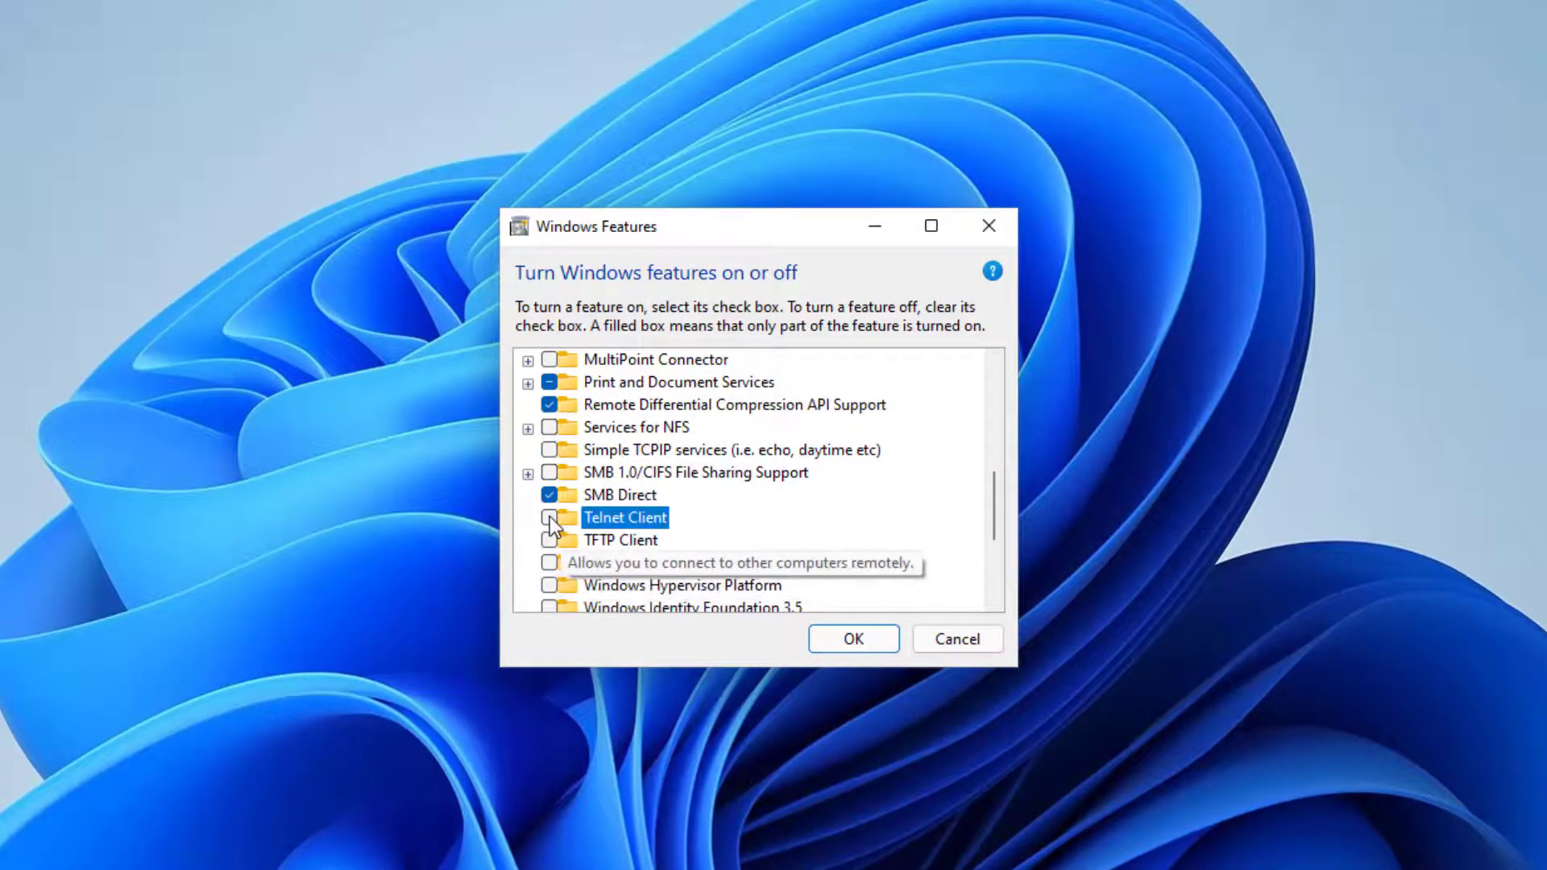
pyautogui.click(854, 638)
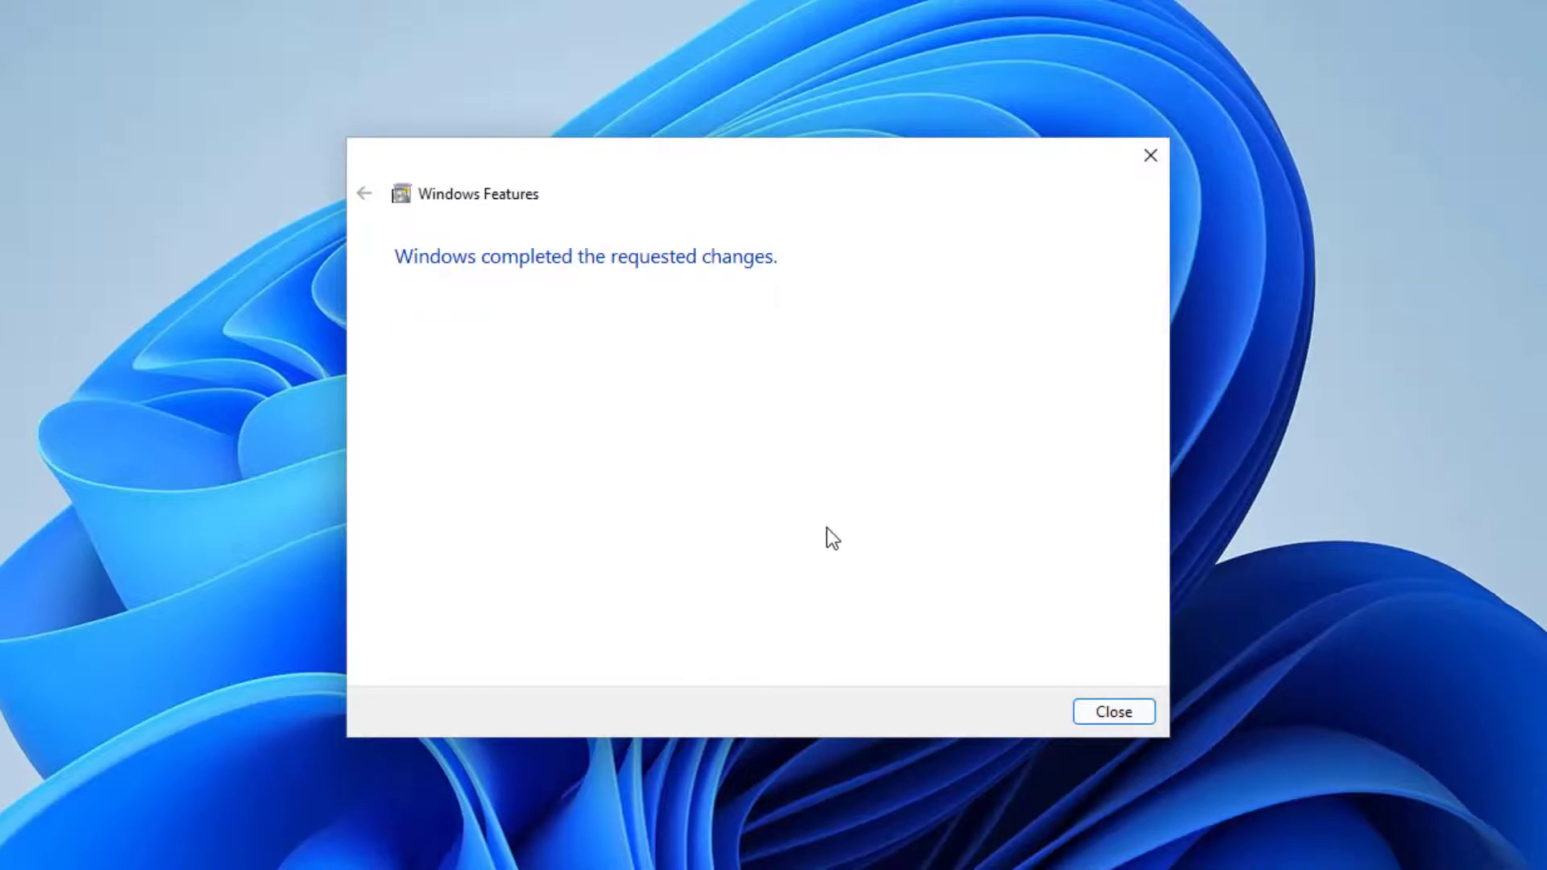
pyautogui.click(1080, 709)
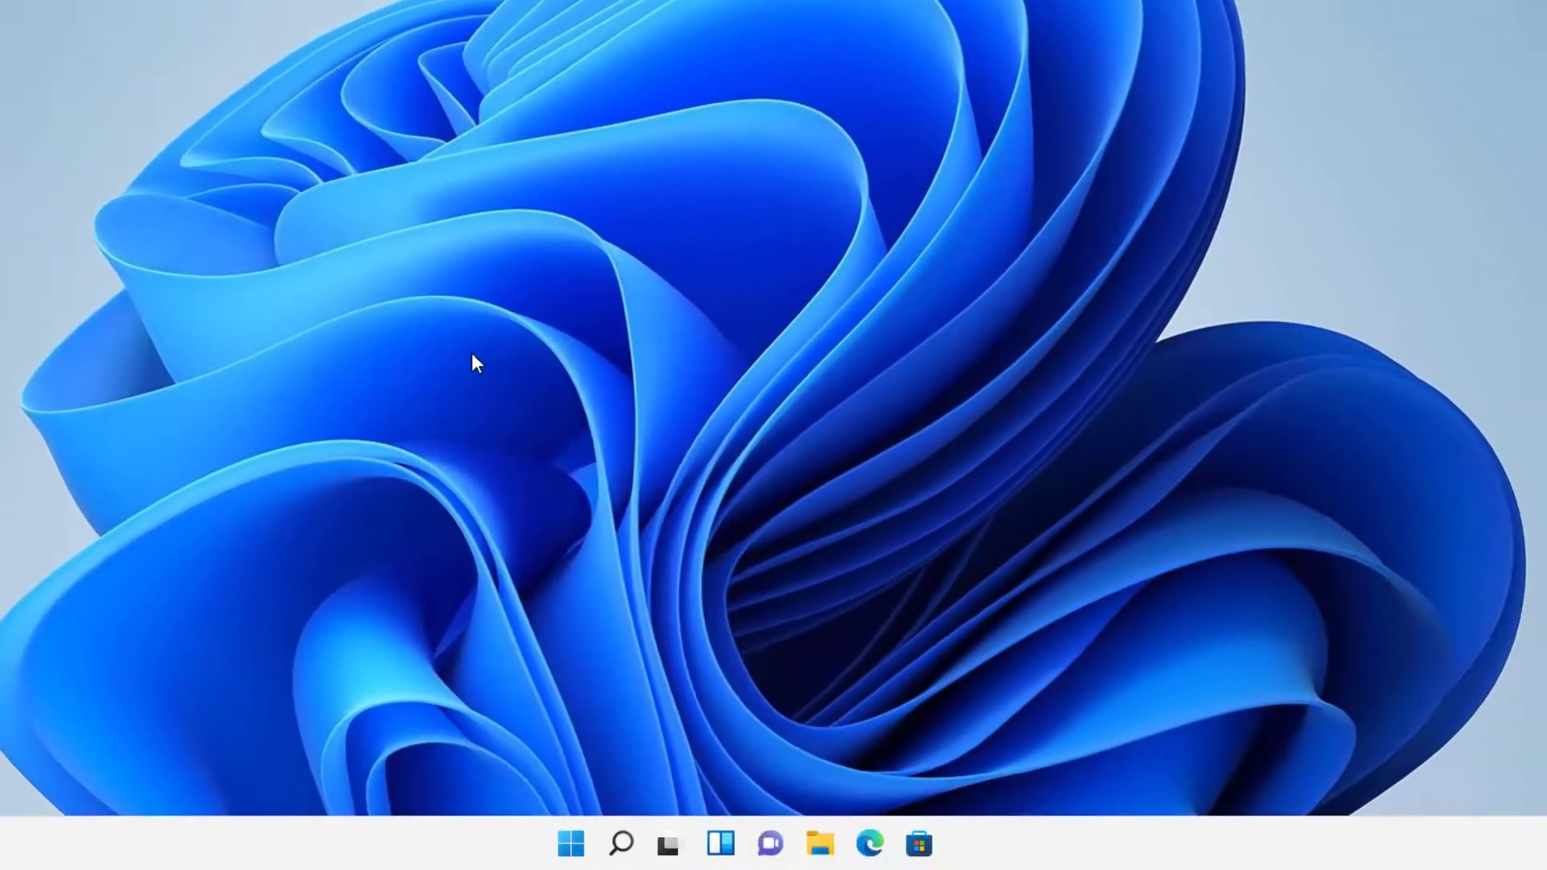
pyautogui.click(570, 842)
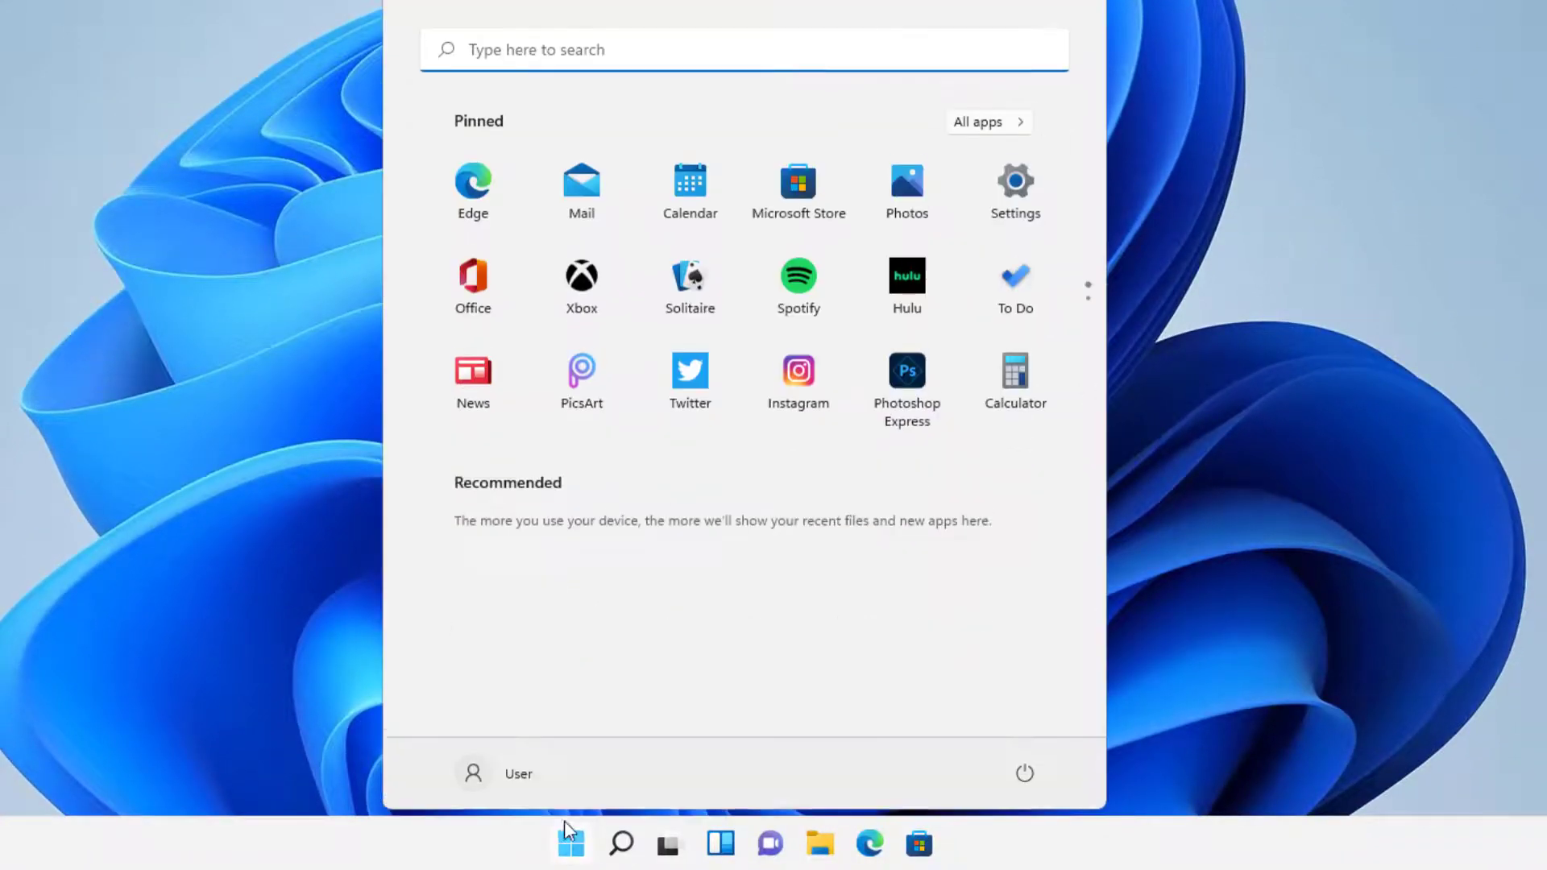
pyautogui.write('cmd')
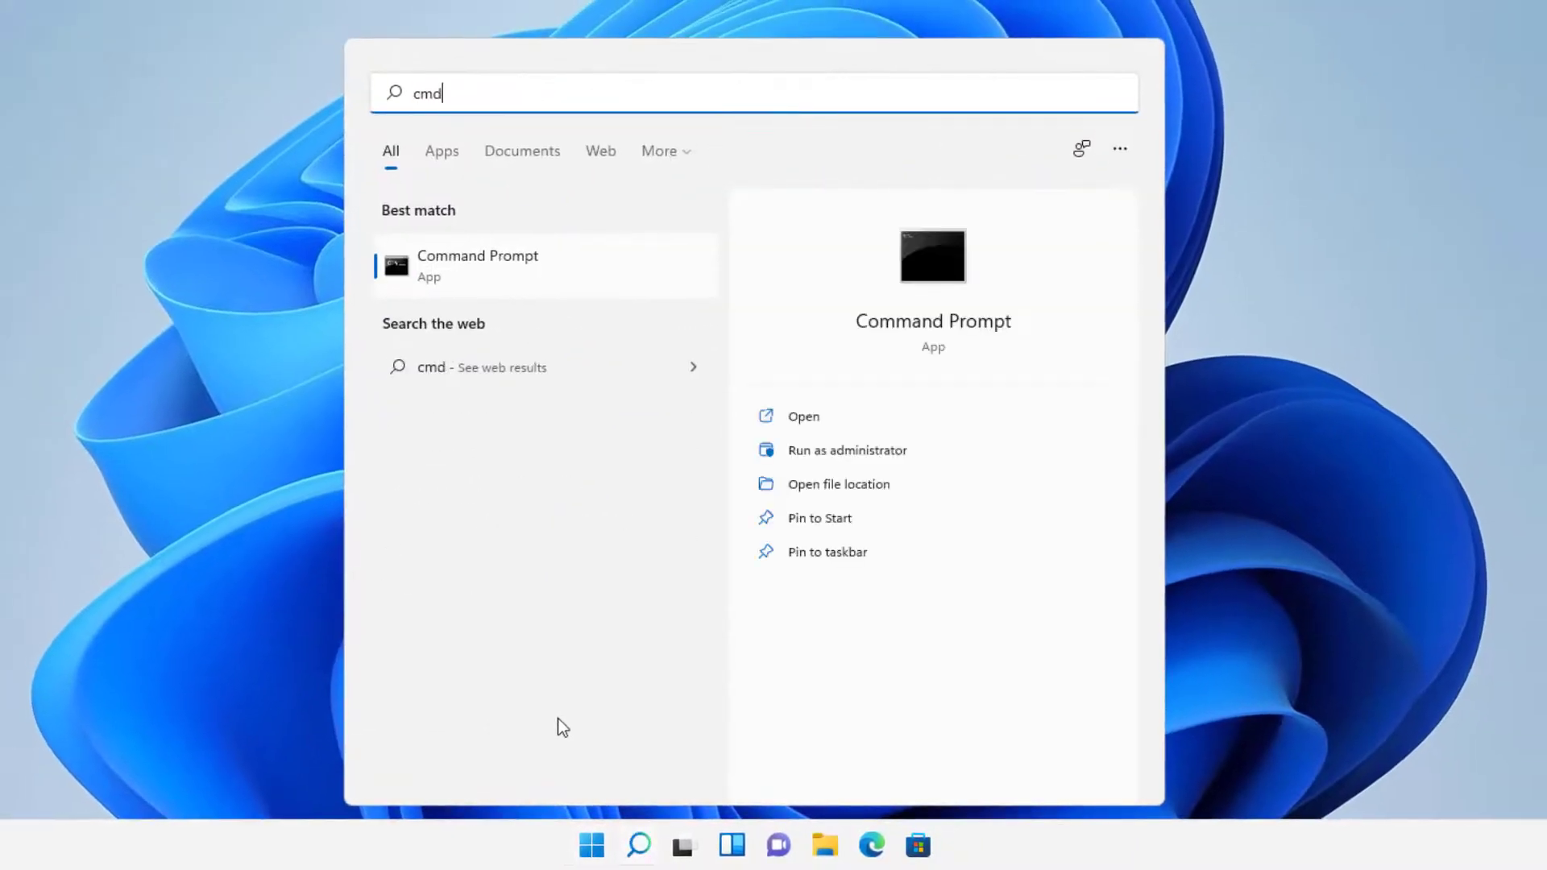
pyautogui.hotkey('ctrl', 'shift', 'Return')
pyautogui.hotkey('alt', 'y')
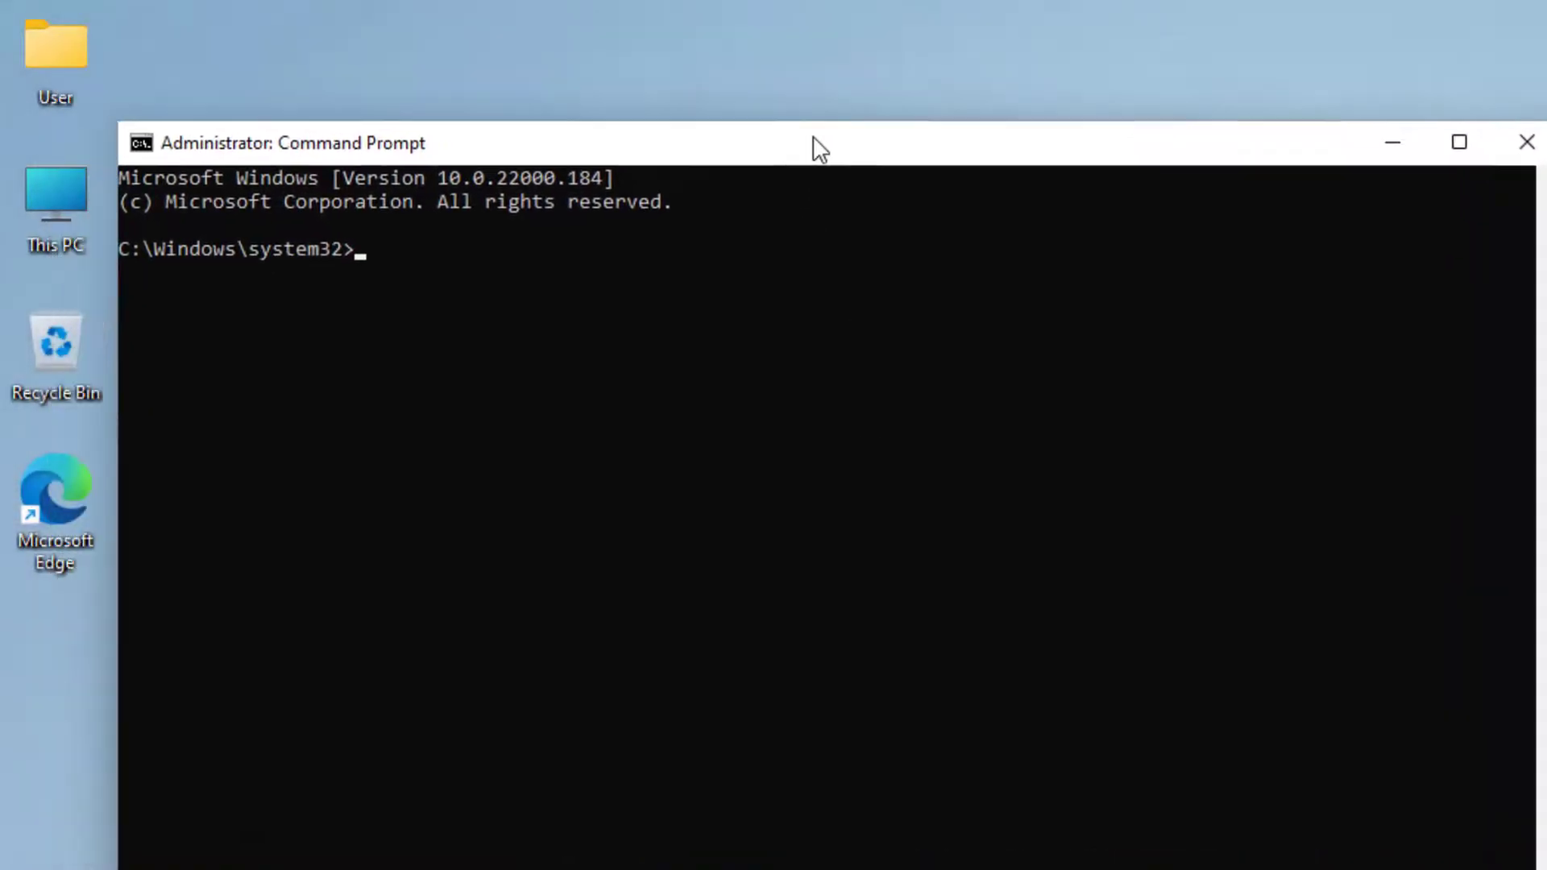
pyautogui.click(671, 320)
pyautogui.write('telnet')
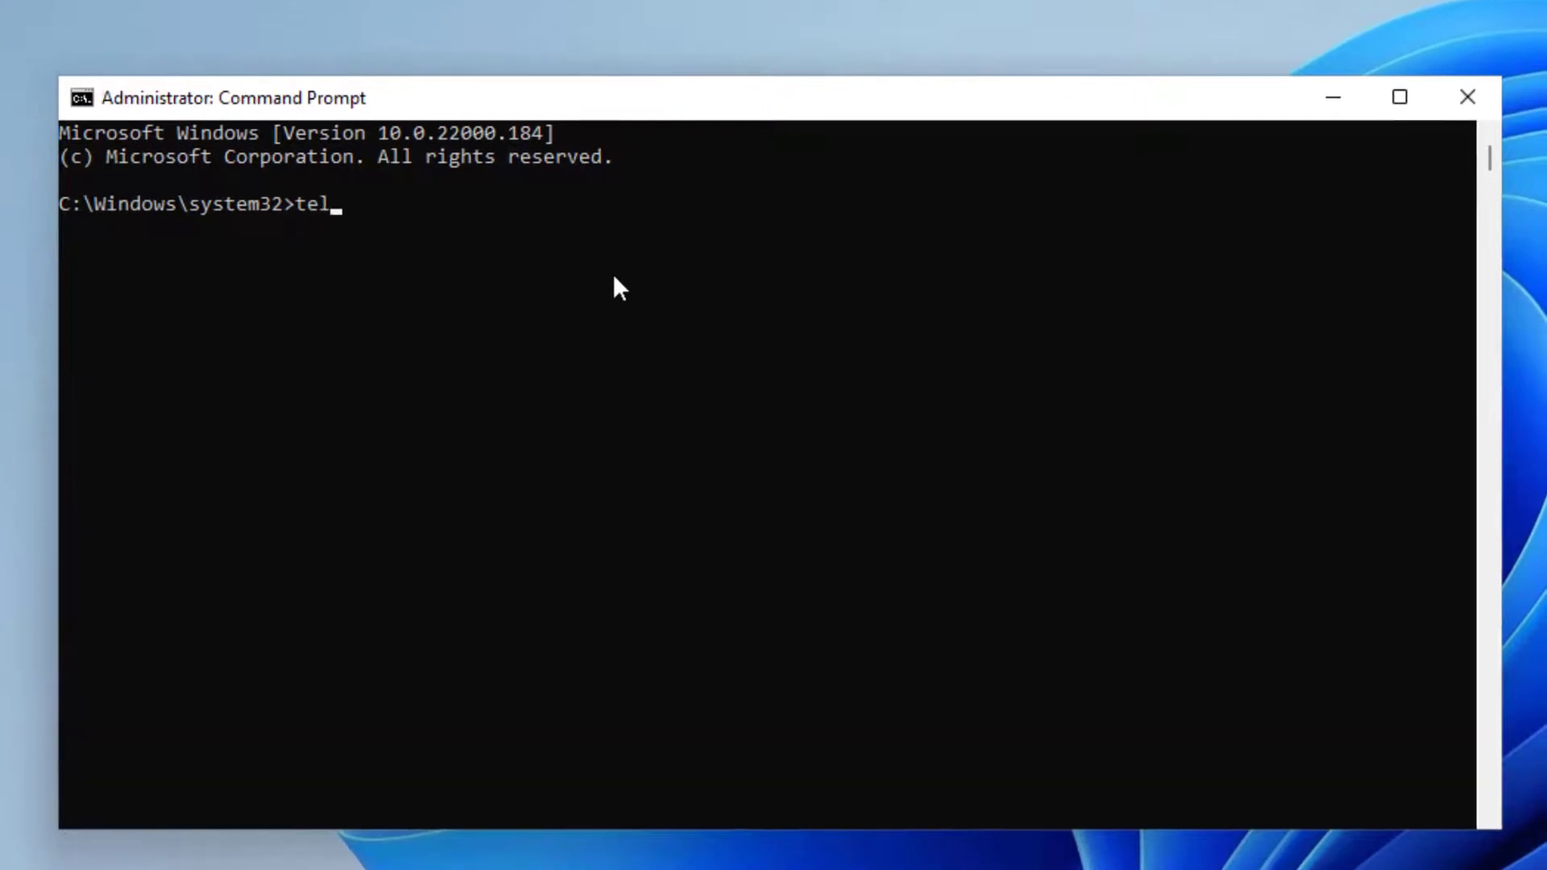
pyautogui.press('Return')
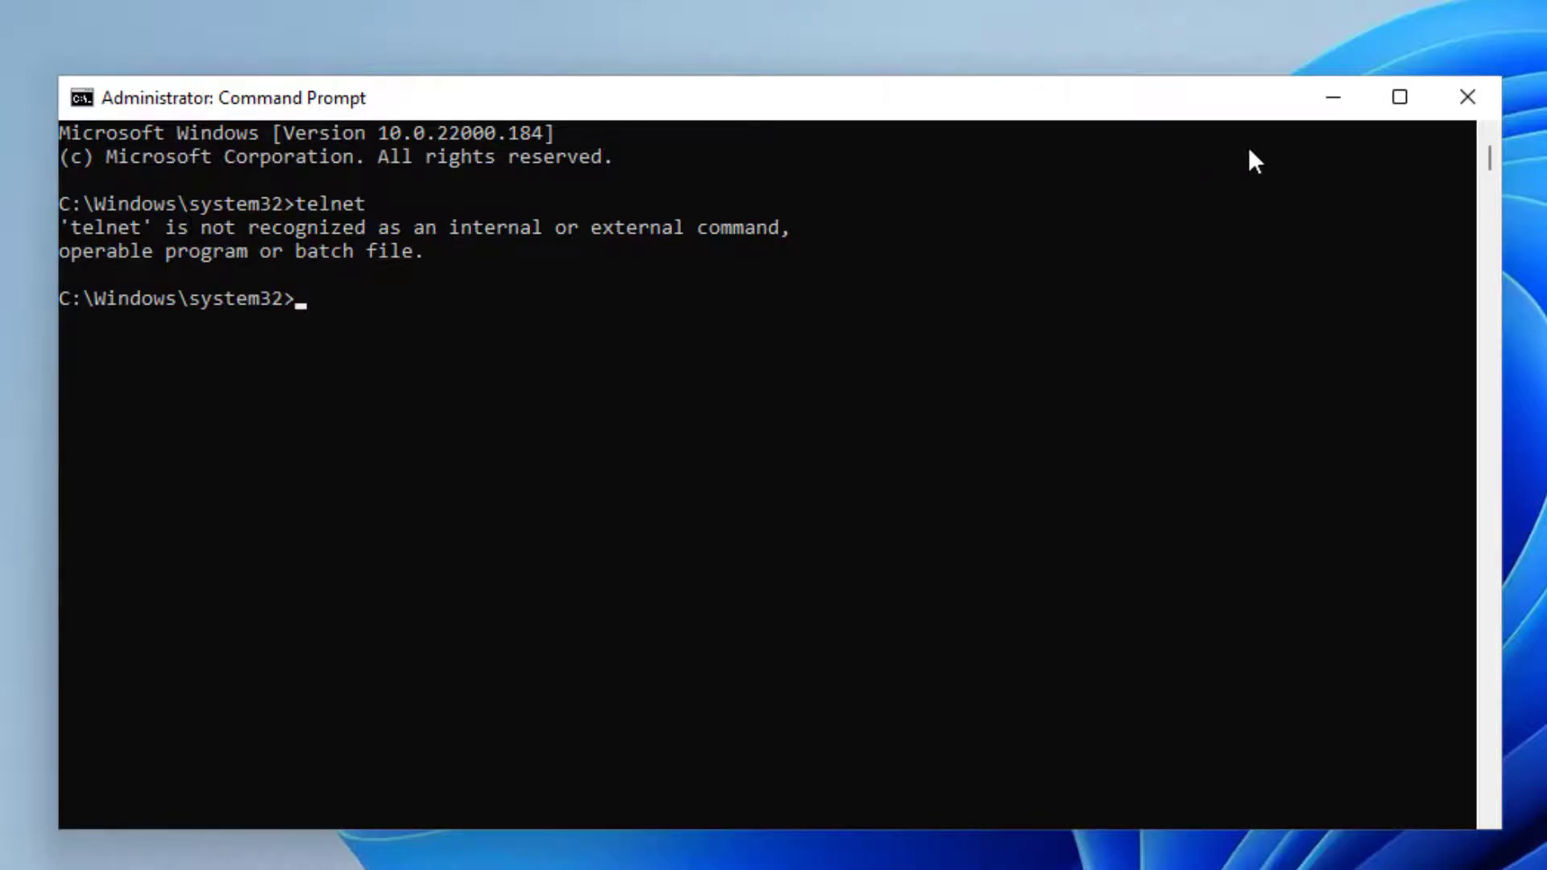
pyautogui.click(1469, 98)
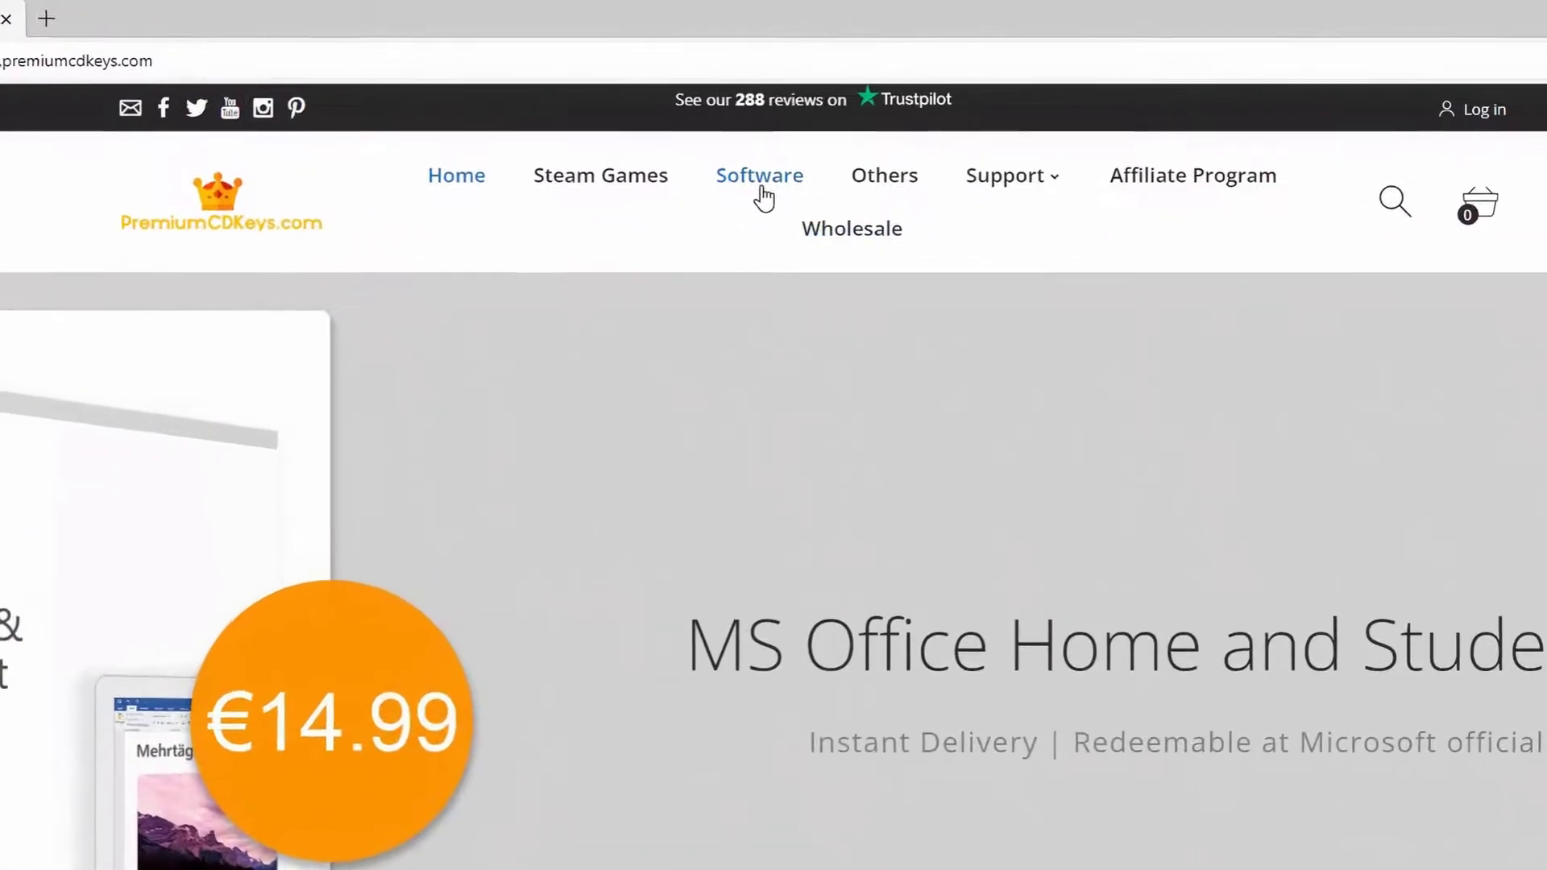
# - Go to PremiumCDKeys.com's Software category and scroll through its 35 product listings
pyautogui.click(760, 181)
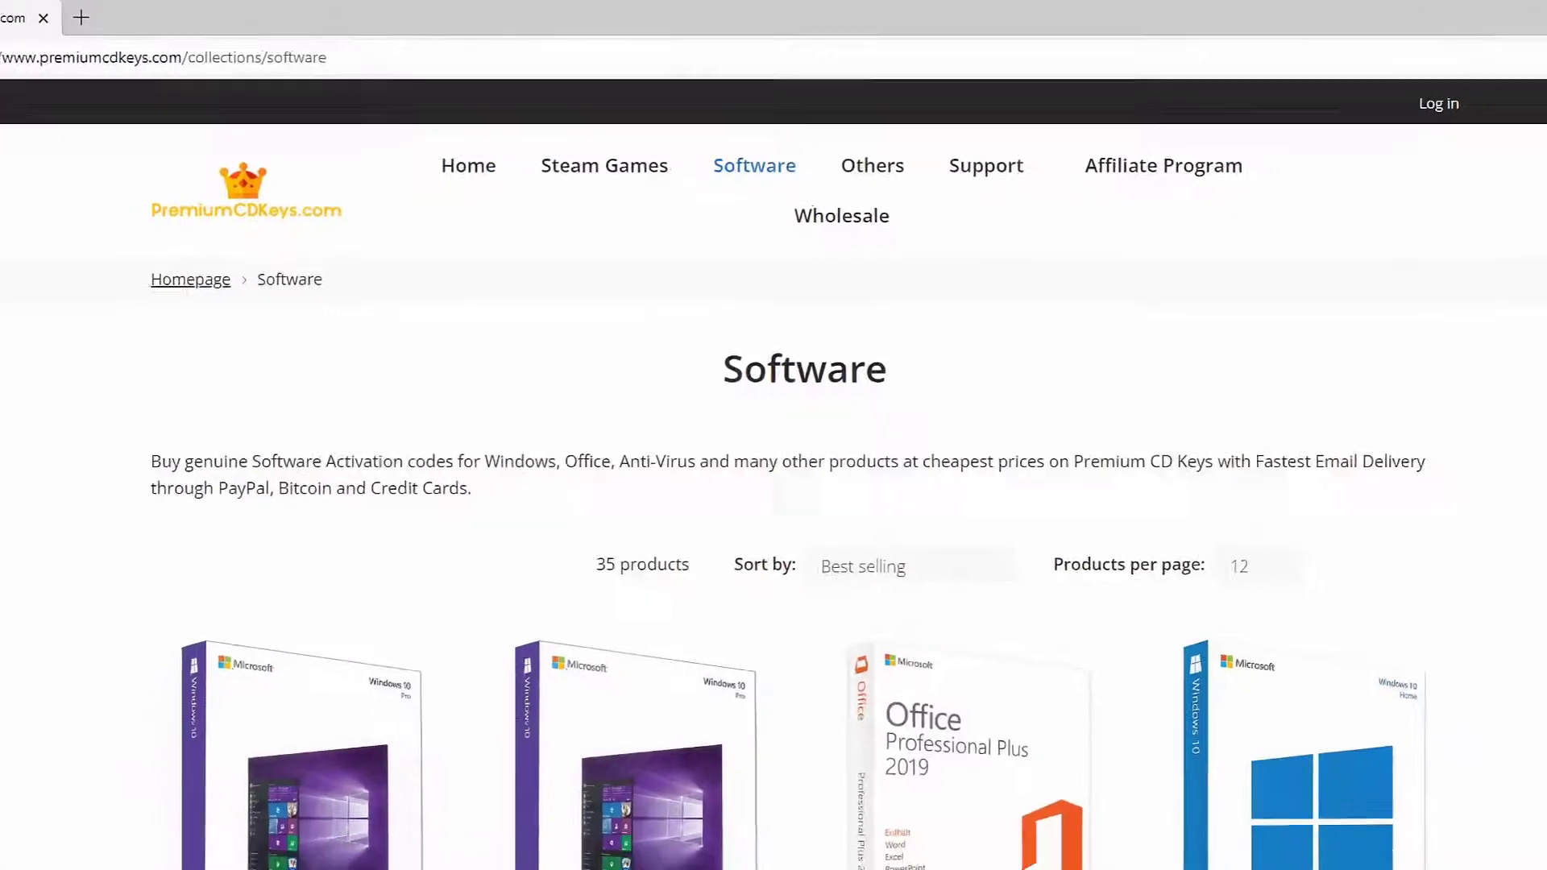
pyautogui.scroll(-5, 1516, 308)
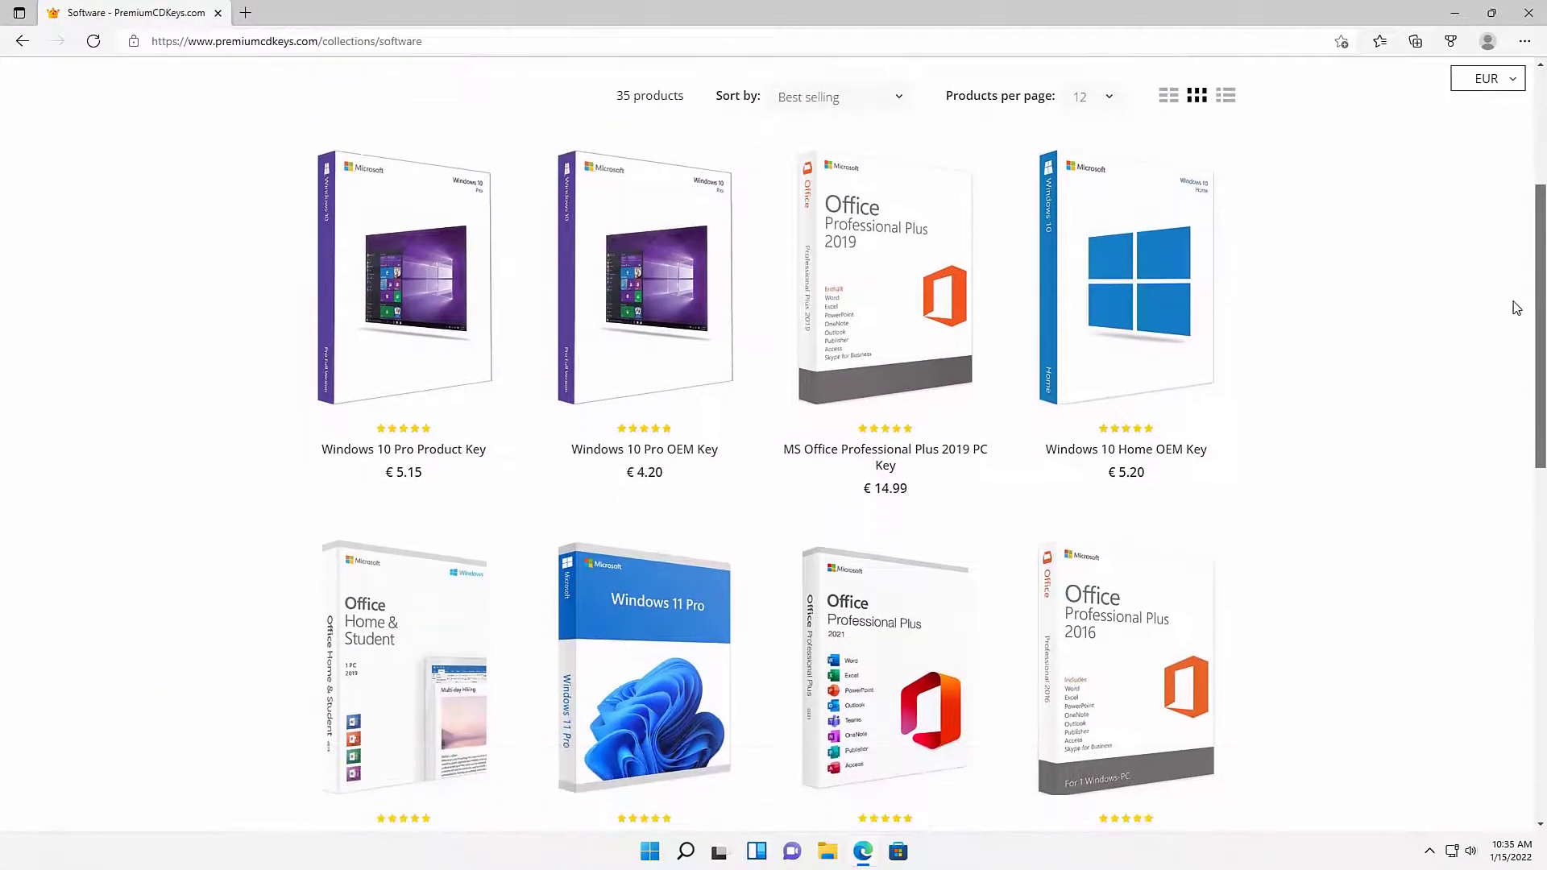
pyautogui.scroll(-2, 1499, 338)
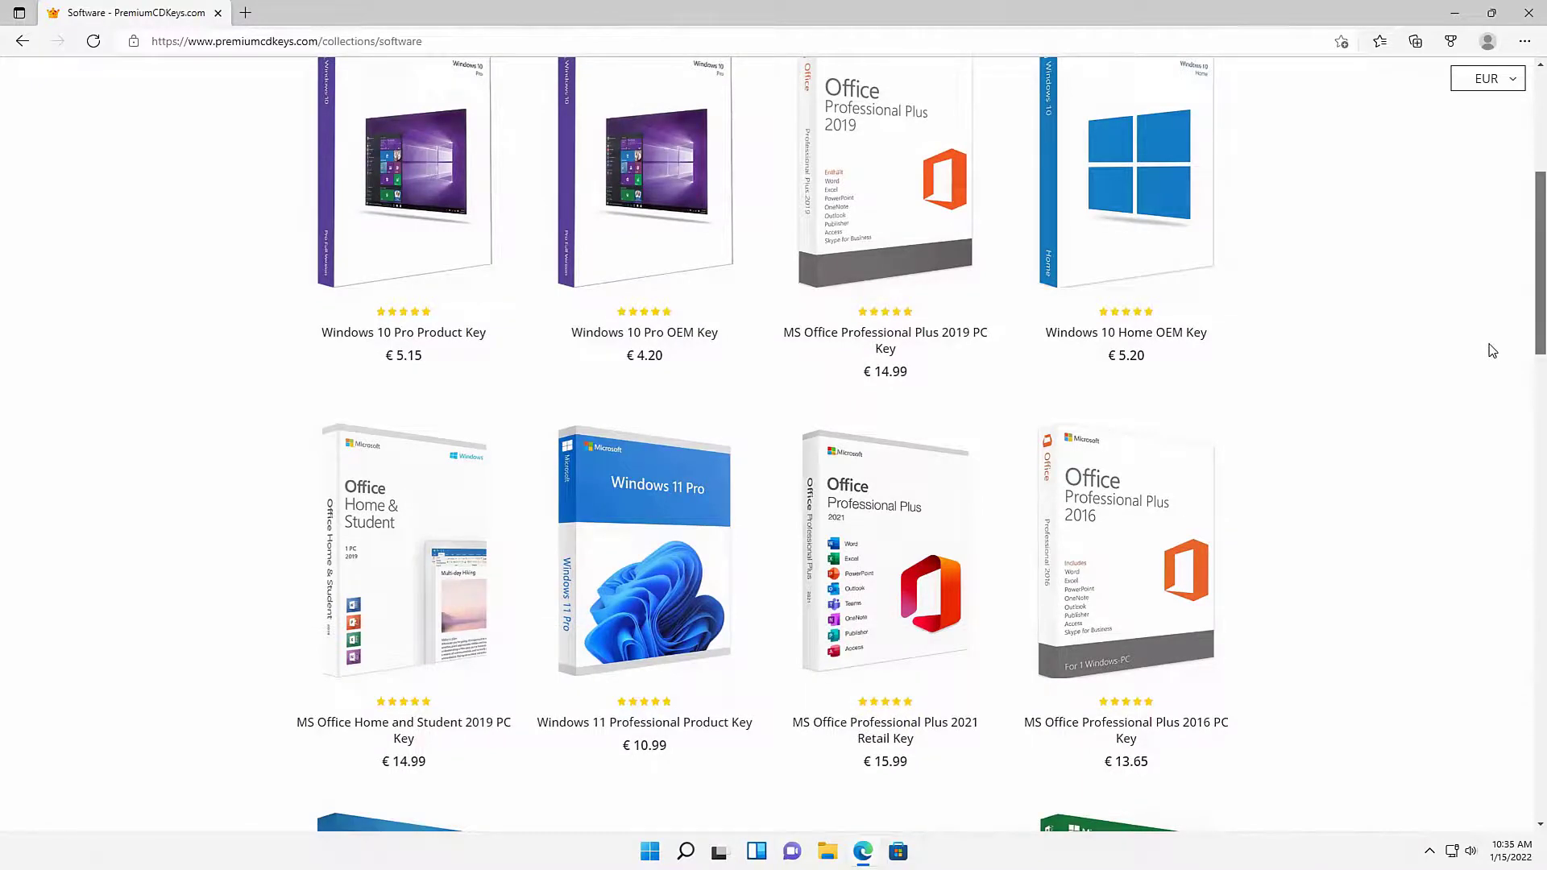
pyautogui.scroll(-5, 1492, 350)
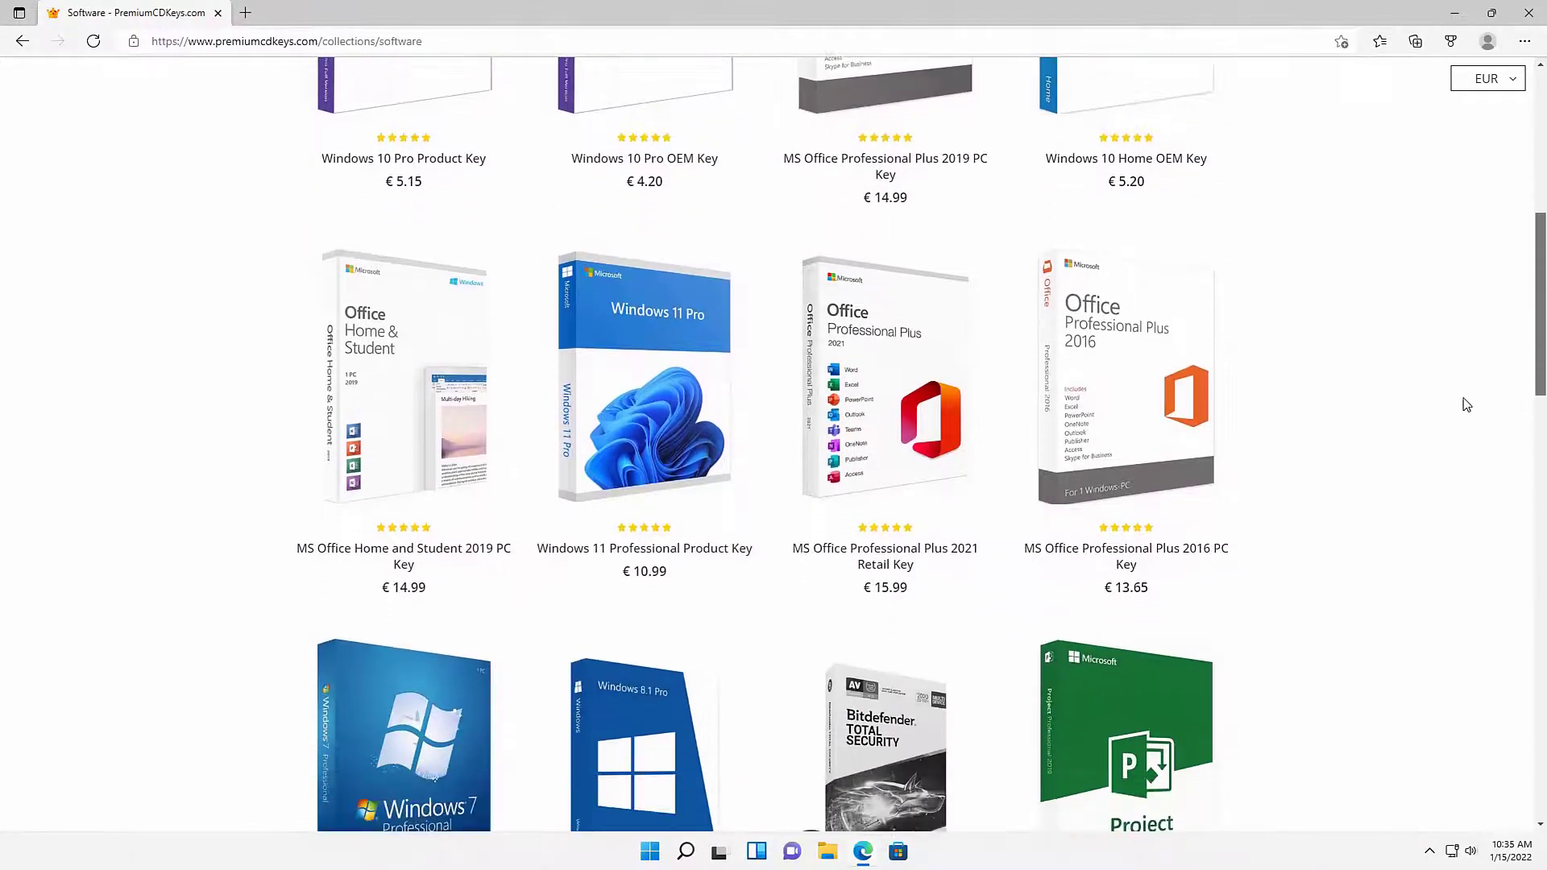
pyautogui.scroll(7, 1448, 441)
pyautogui.scroll(-12, 1409, 518)
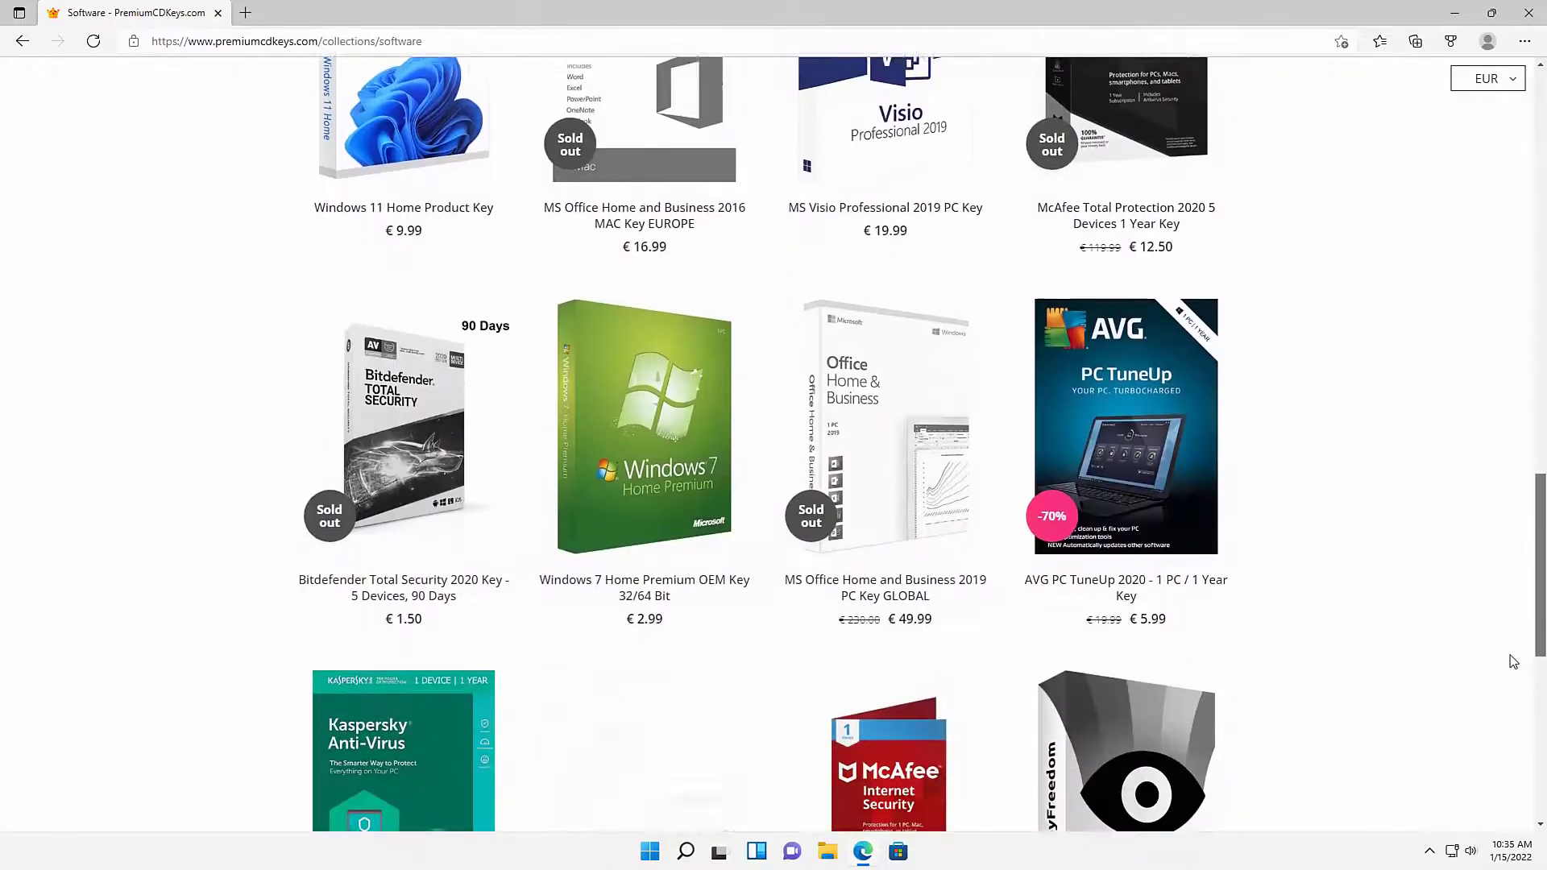
pyautogui.scroll(6, 1509, 656)
pyautogui.scroll(7, 1499, 416)
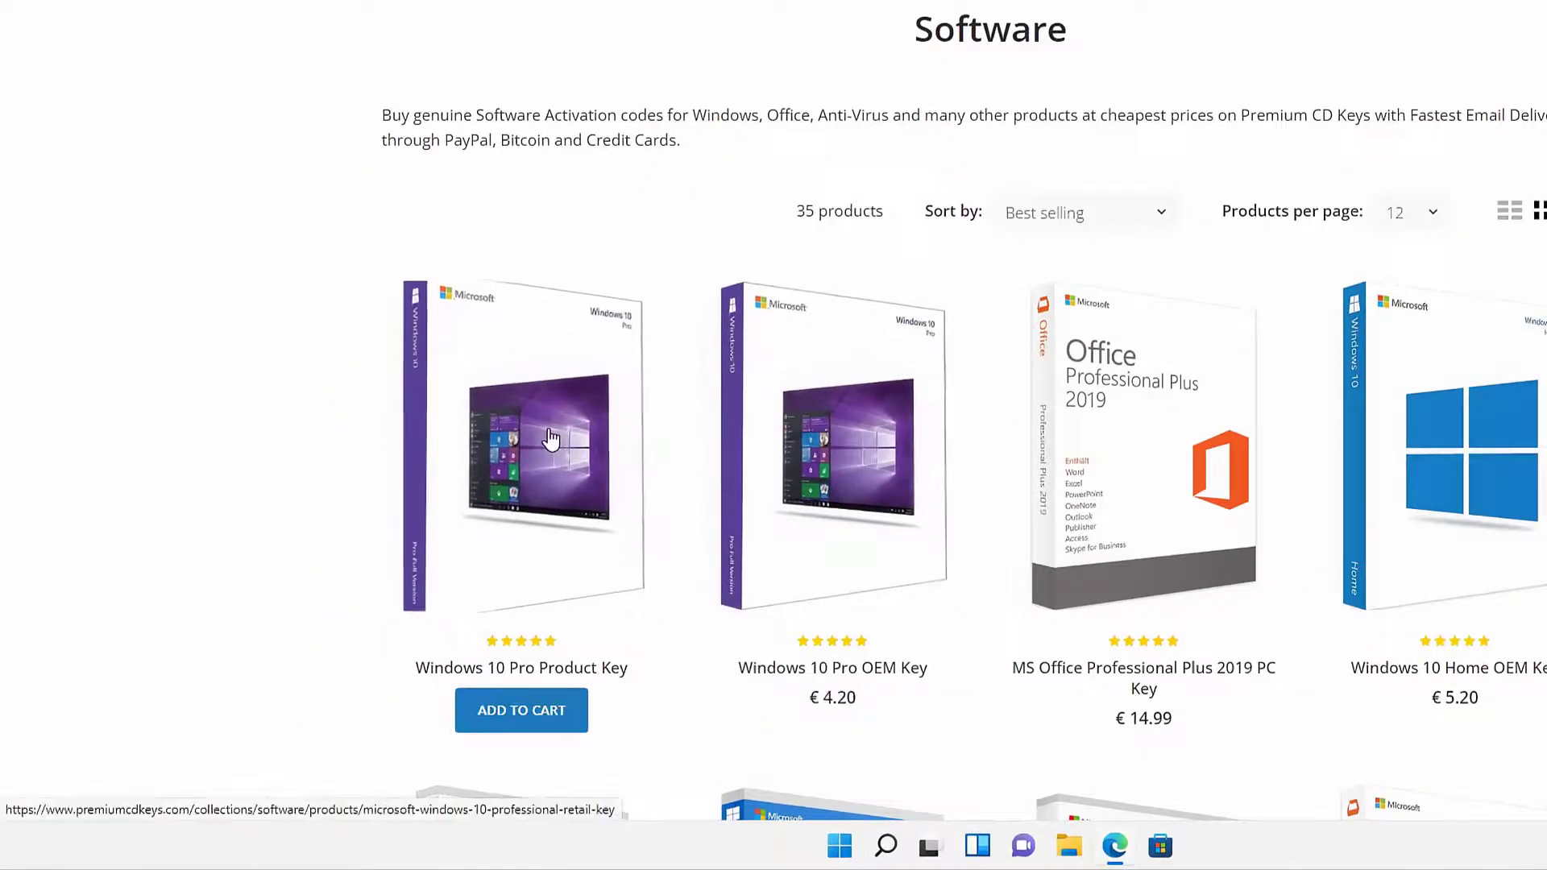
# - Open the Windows 10 Pro Product Key page and read its Activation instructions
pyautogui.click(551, 440)
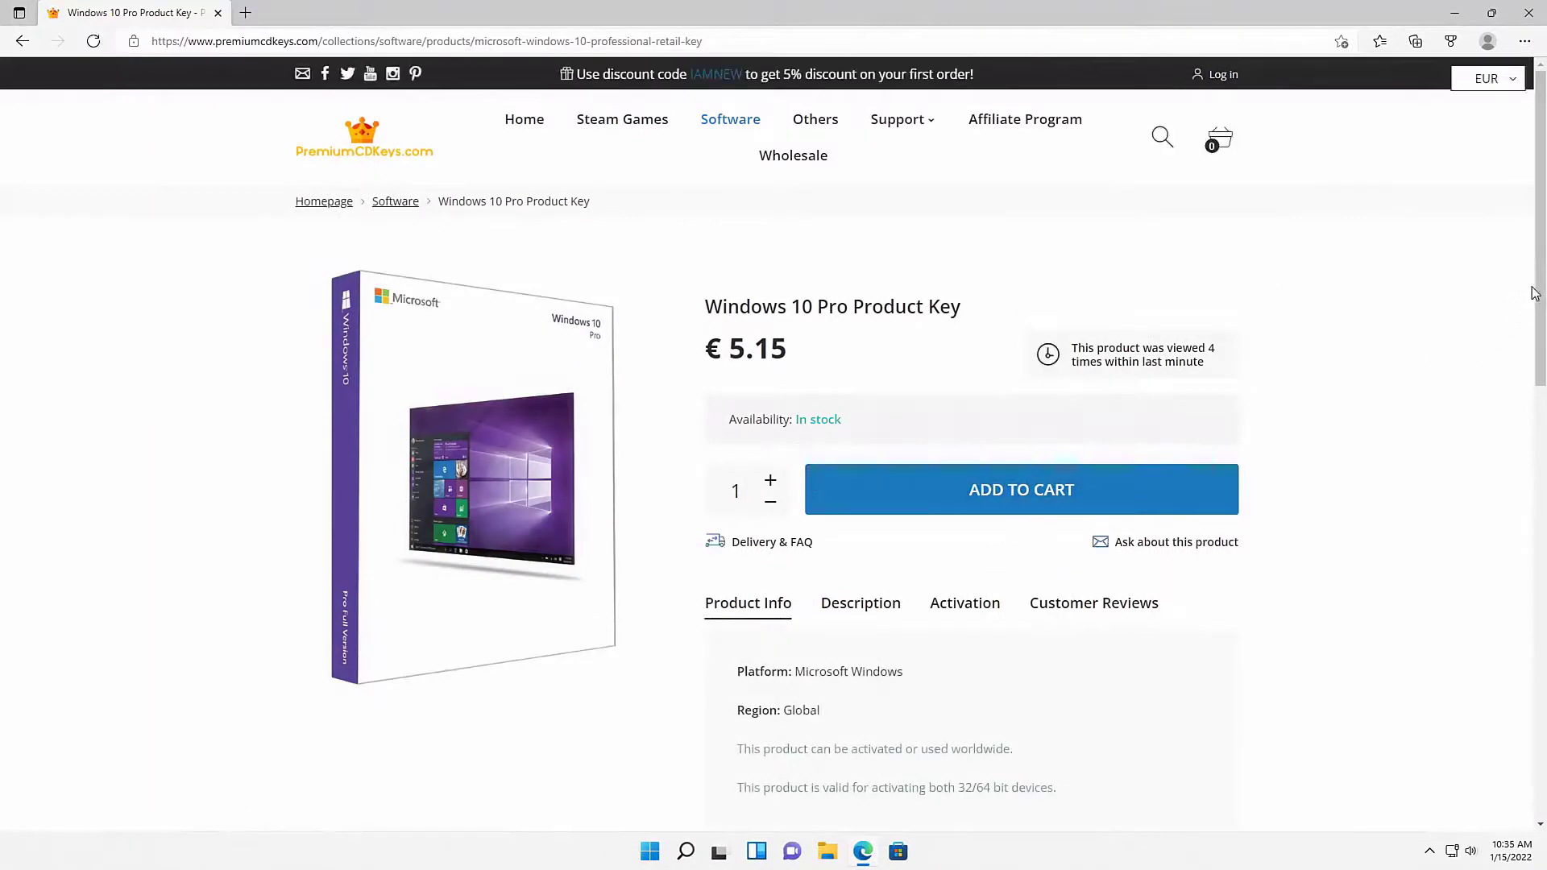
pyautogui.click(966, 601)
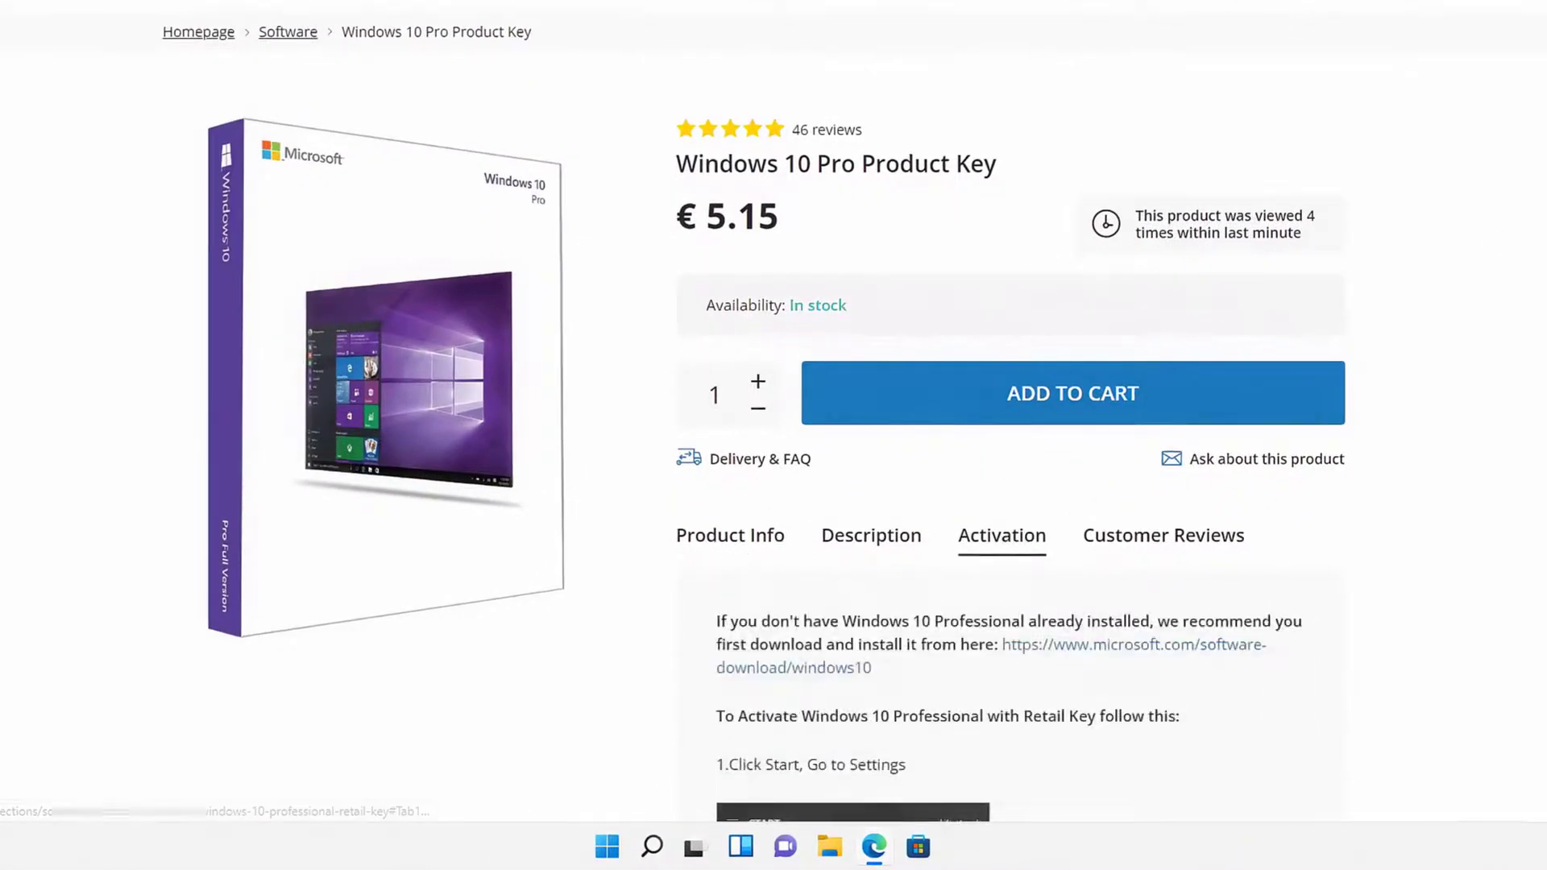
pyautogui.scroll(-15, 1010, 483)
pyautogui.scroll(13, 1011, 484)
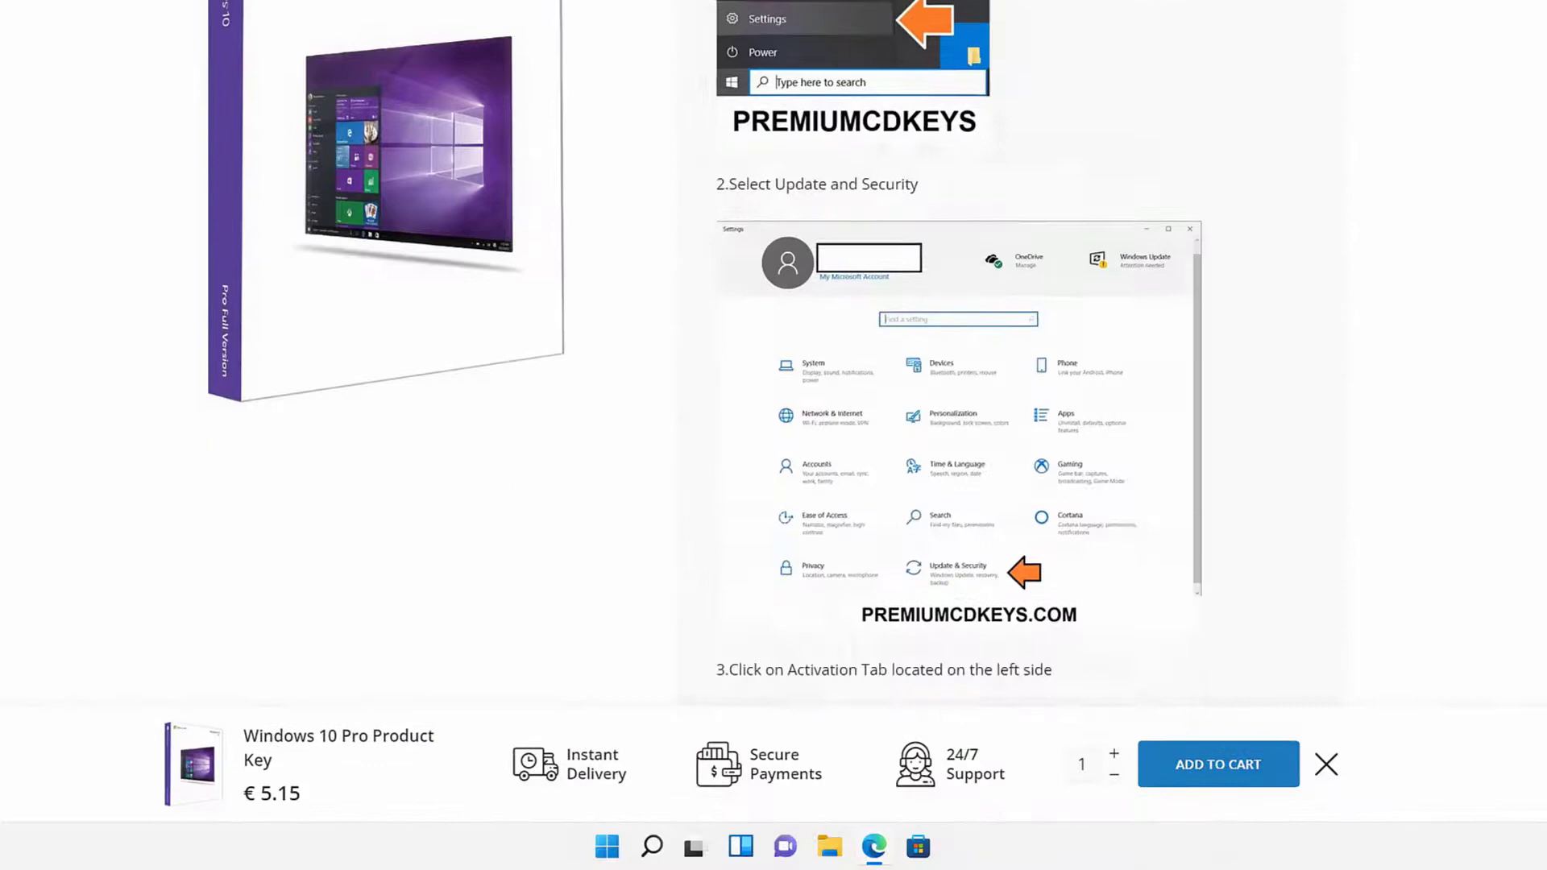
pyautogui.scroll(2, 754, 413)
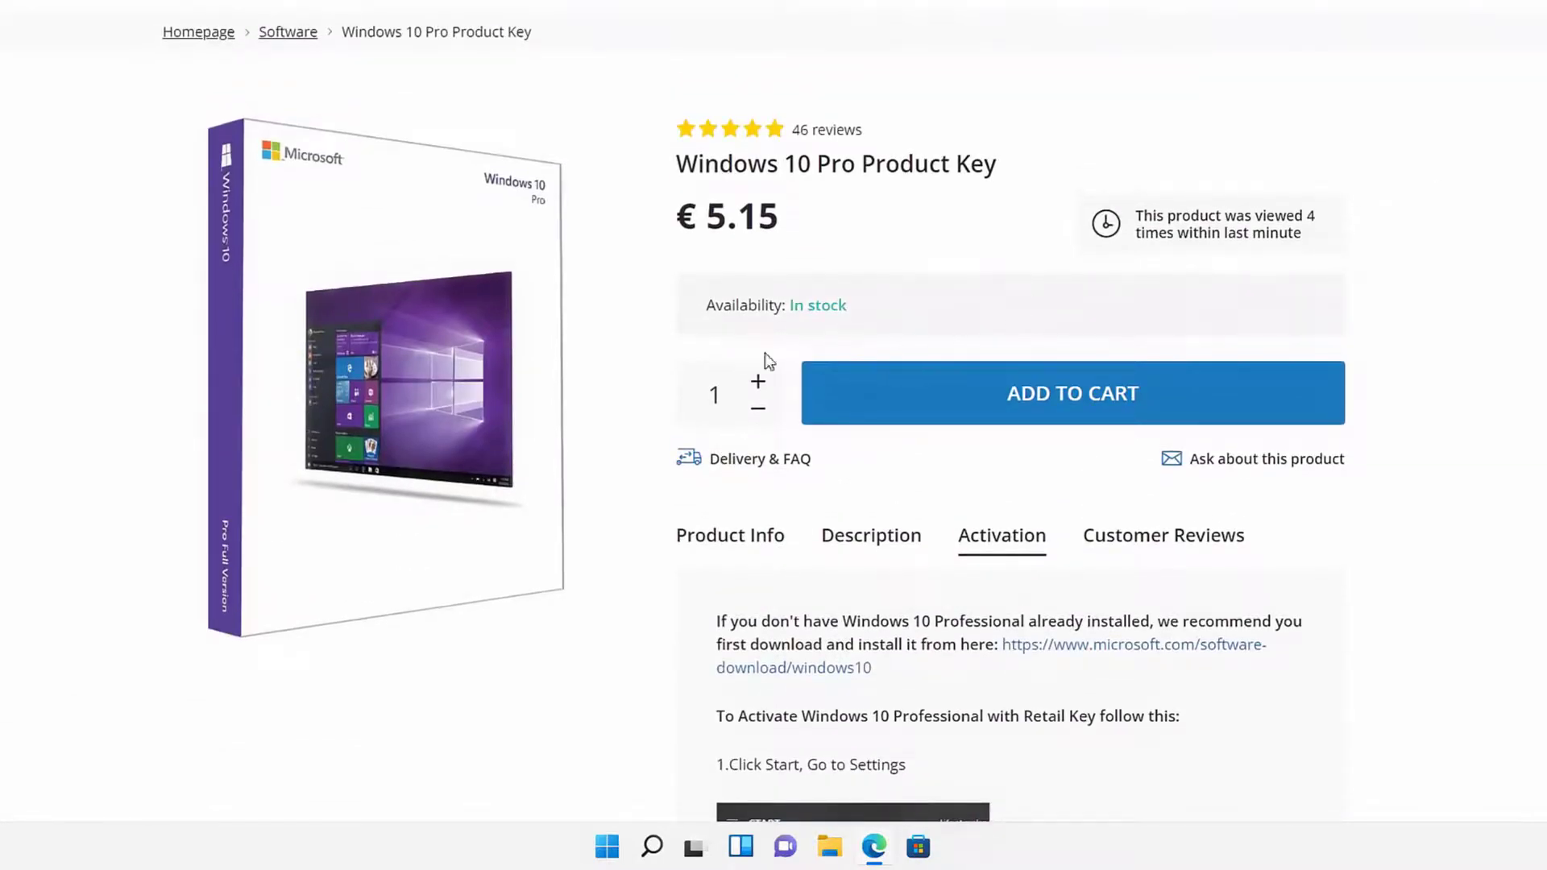
# - Add the key to the cart, go to checkout, and apply a discount code
pyautogui.click(1063, 413)
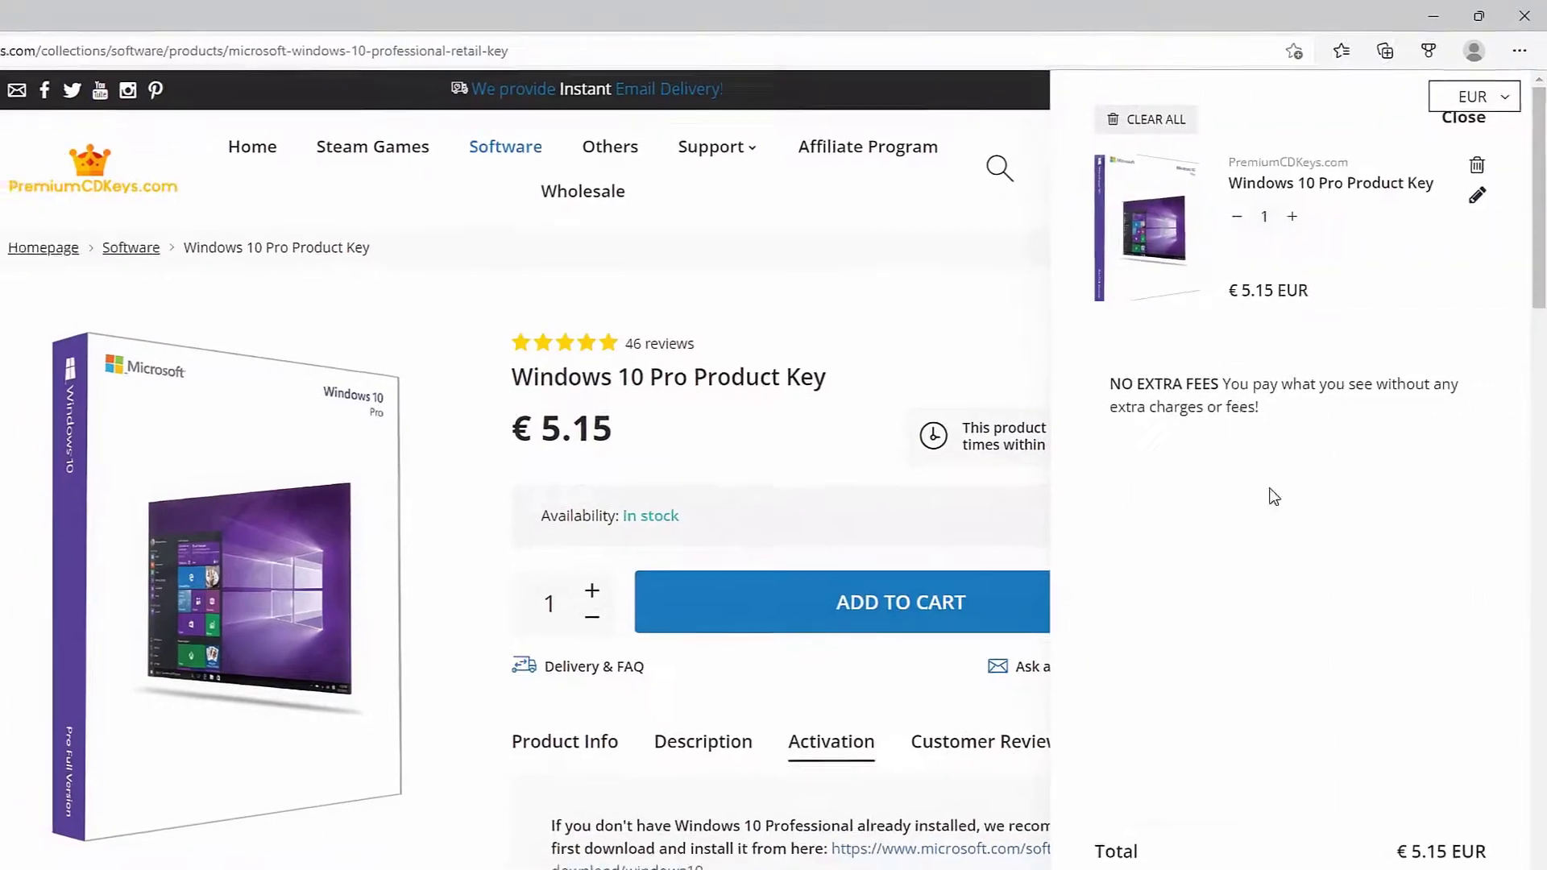
pyautogui.click(1387, 748)
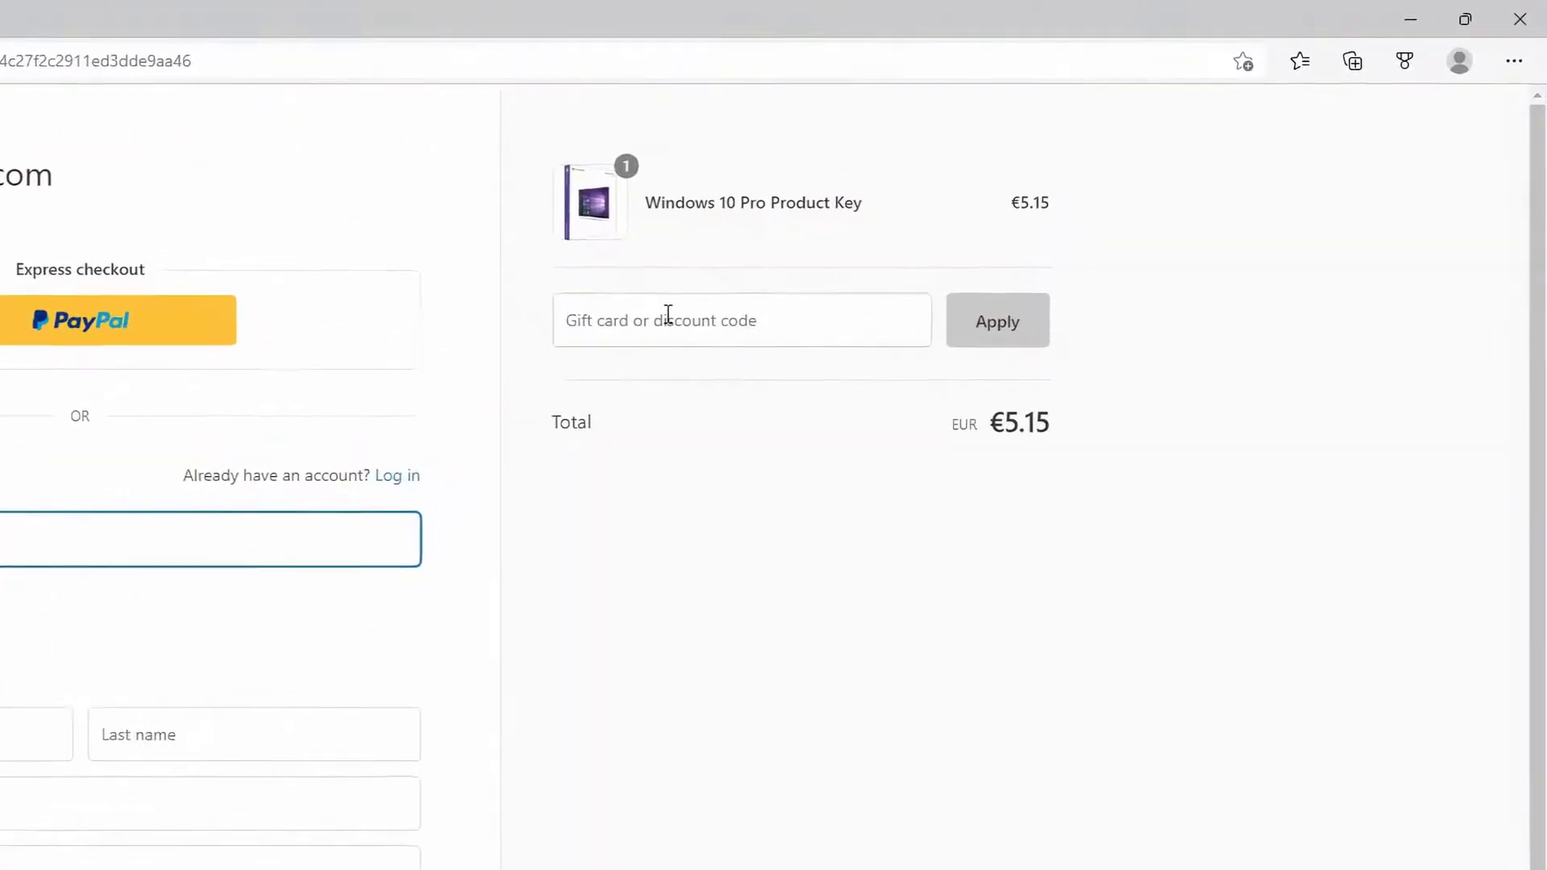
pyautogui.click(874, 239)
pyautogui.write('Heltons')
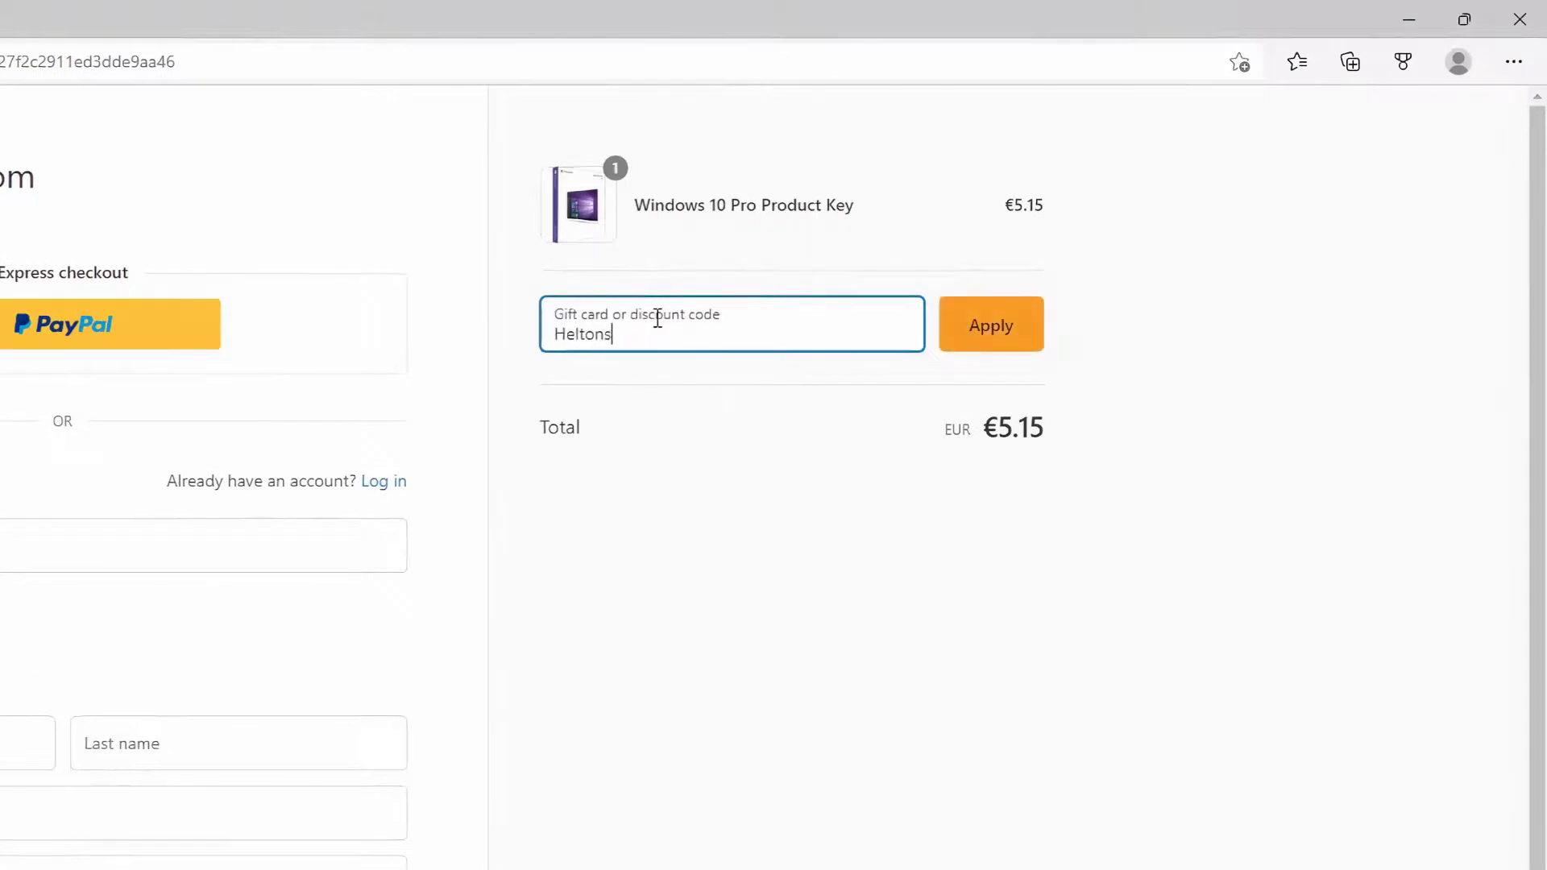
pyautogui.write('ComputerREpair')
pyautogui.click(1018, 331)
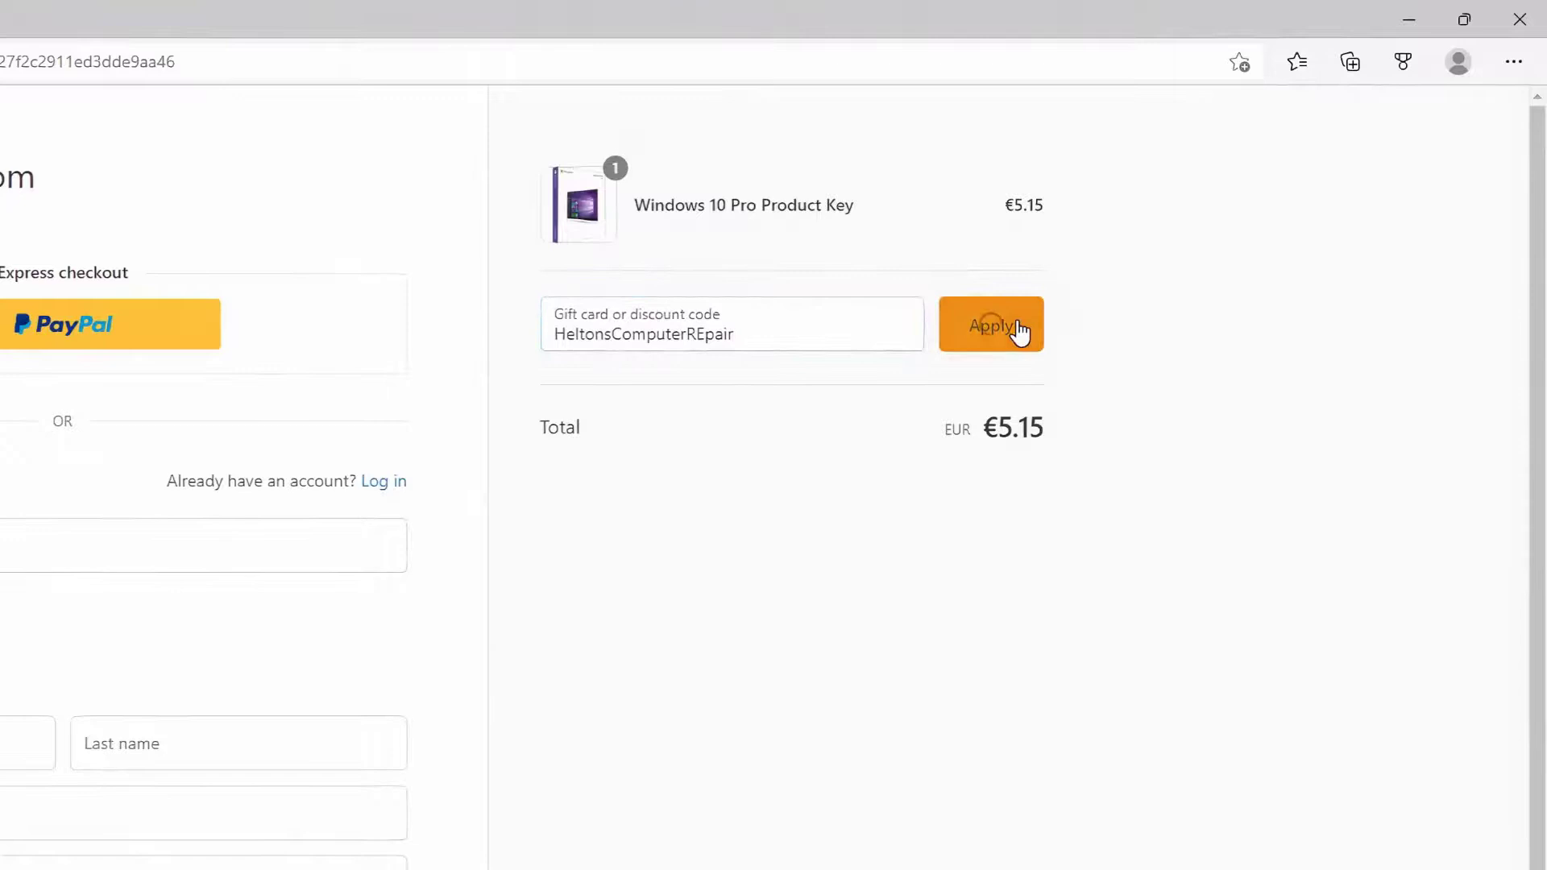